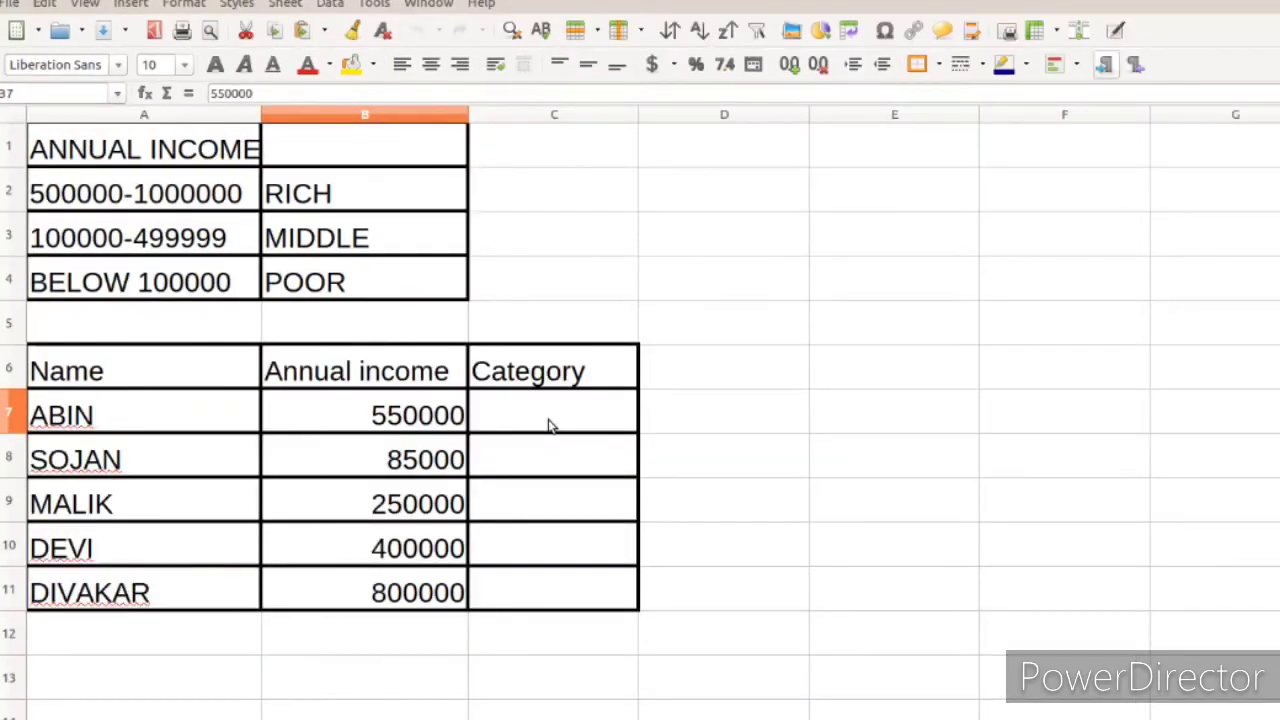
Step: Start an IF formula in C7 of the Category column with the test B7>=500000
click(542, 414)
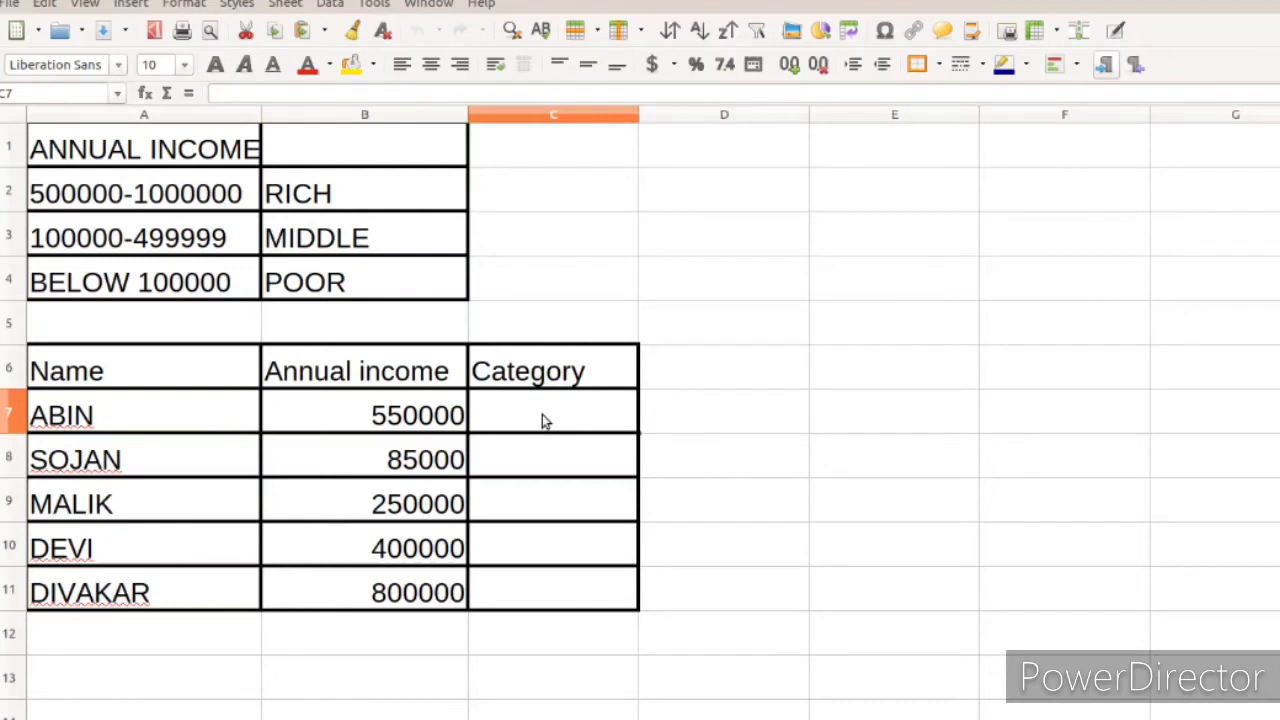
text(=)
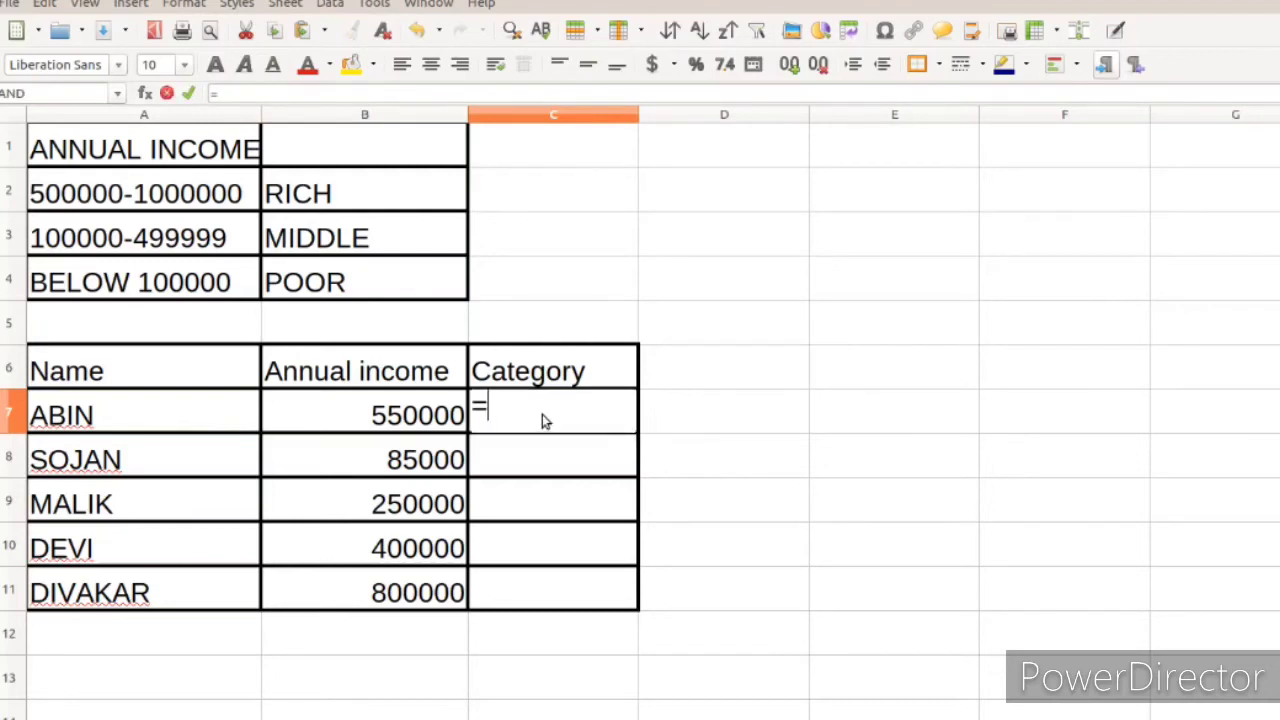
text(if)
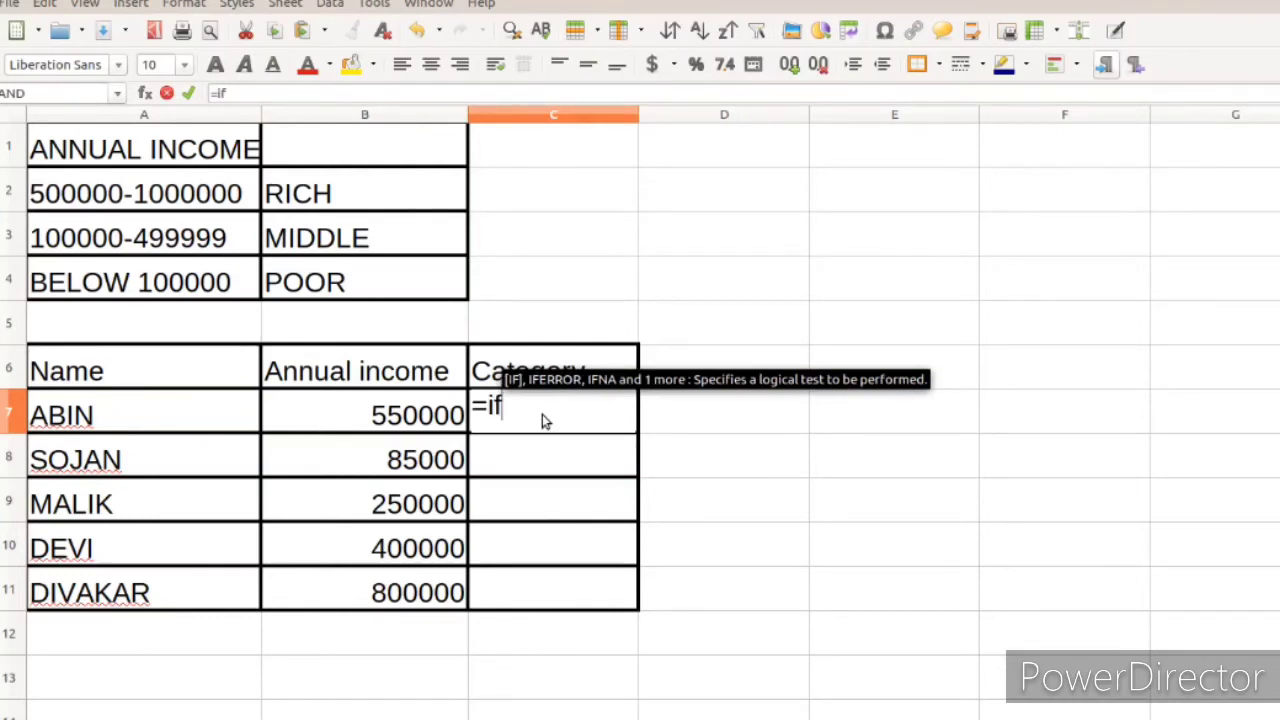
key(Return)
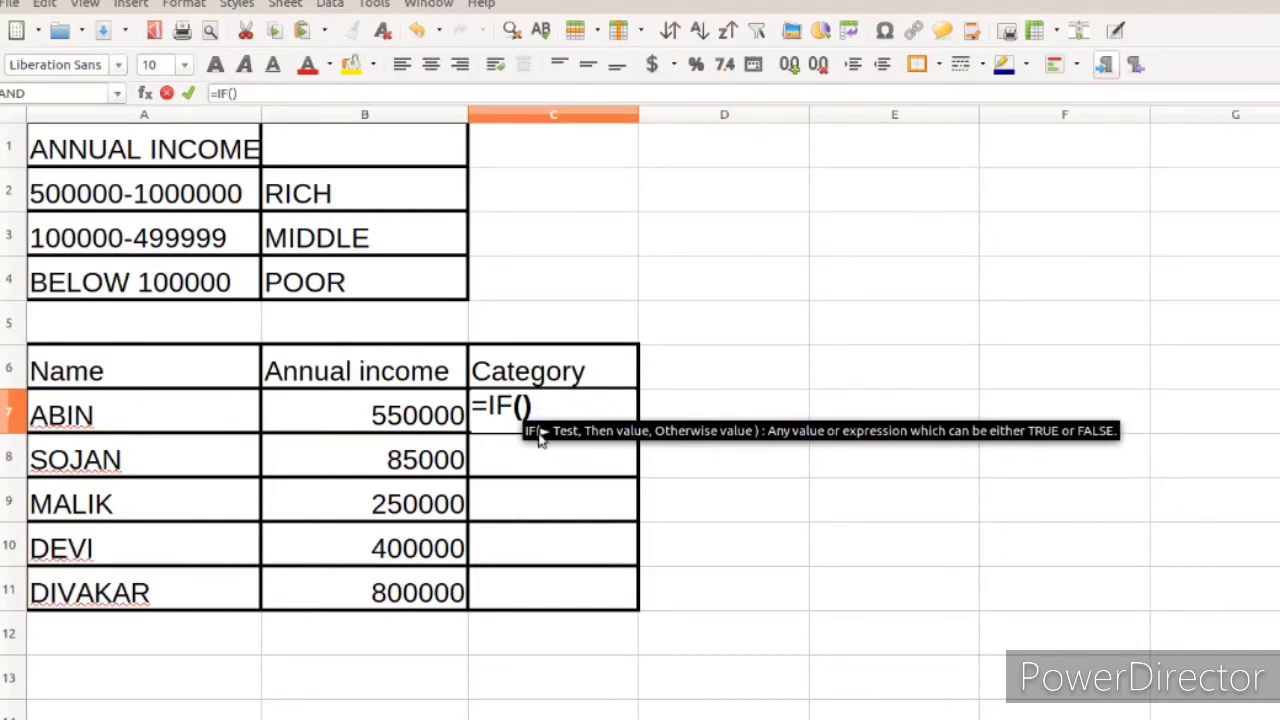
click(404, 423)
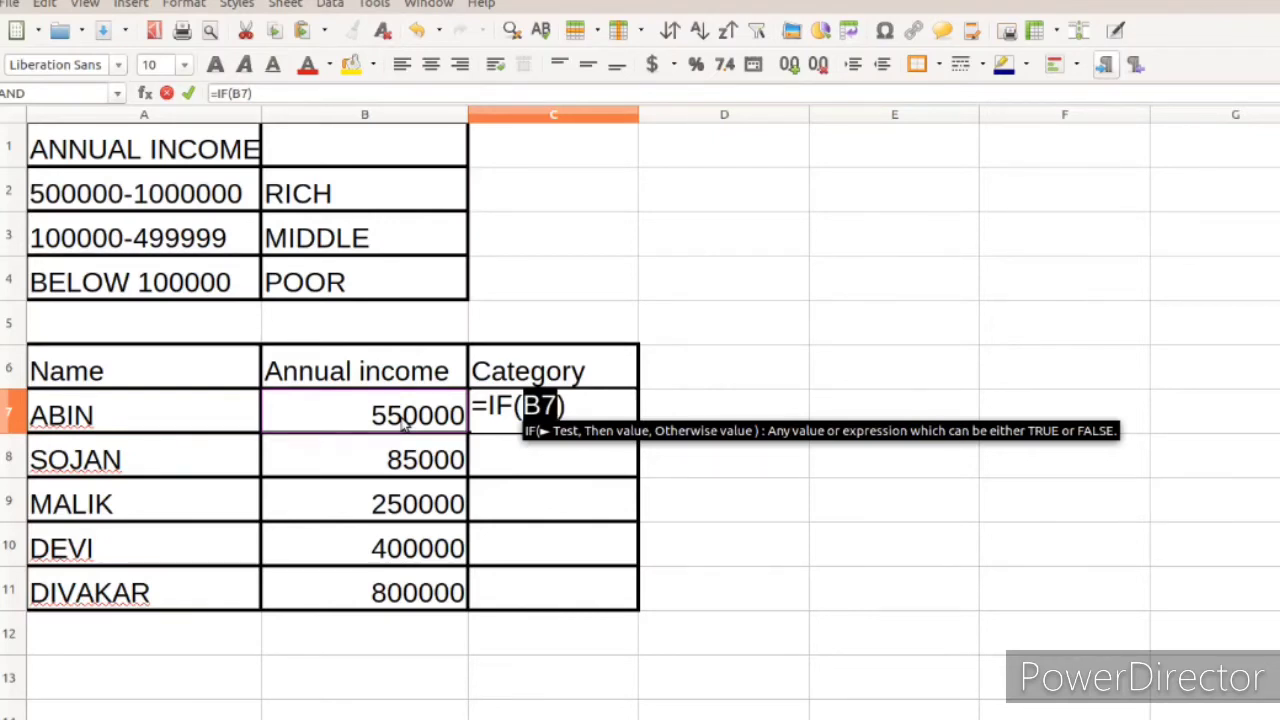
text(>=)
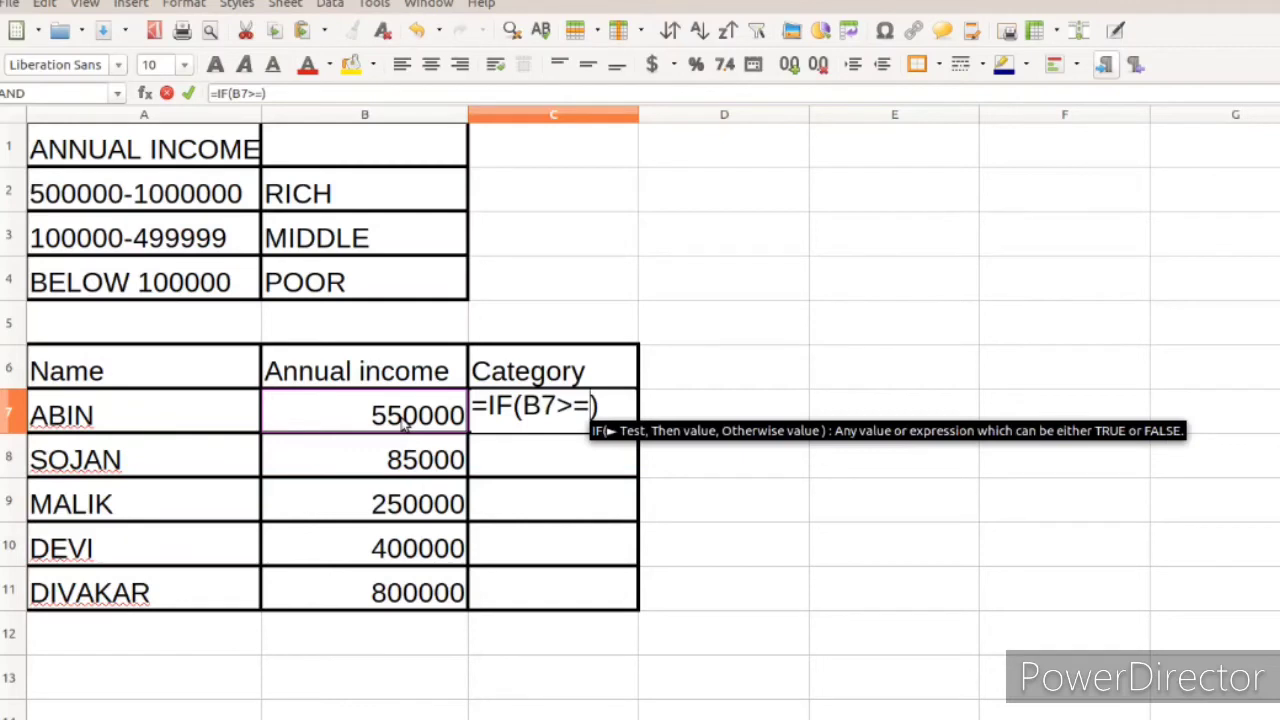
text(5000)
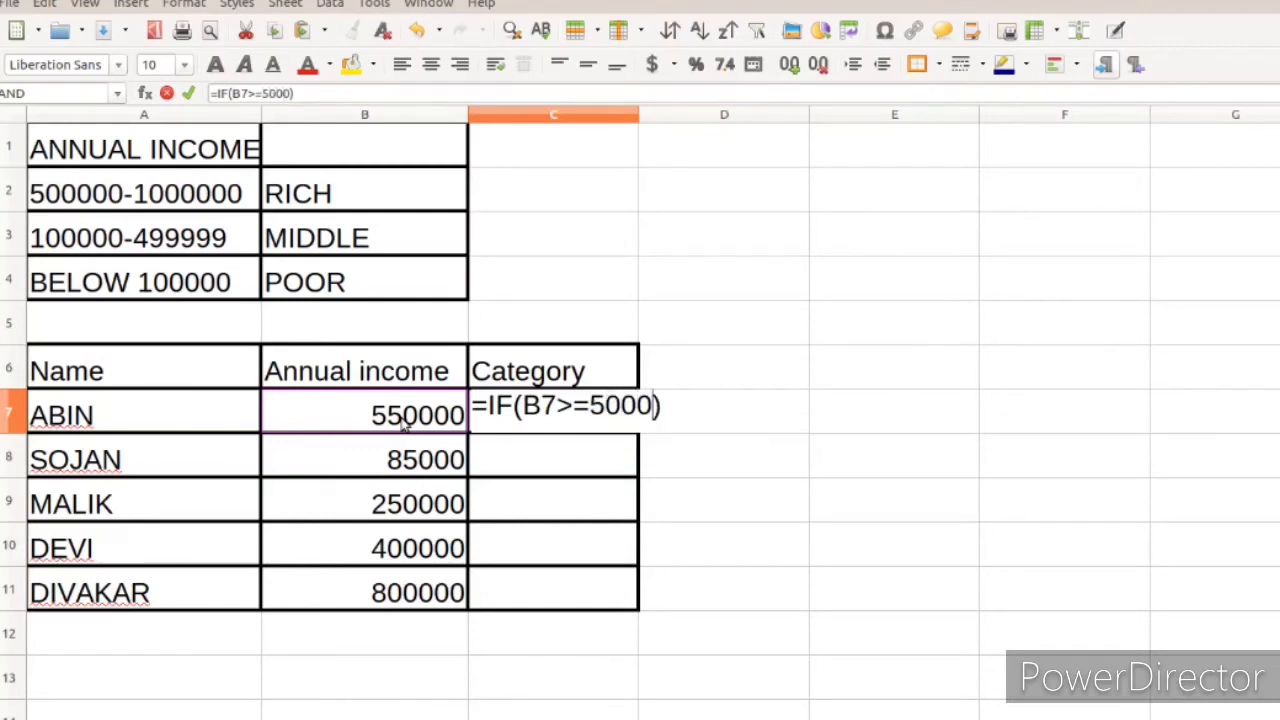
text(00)
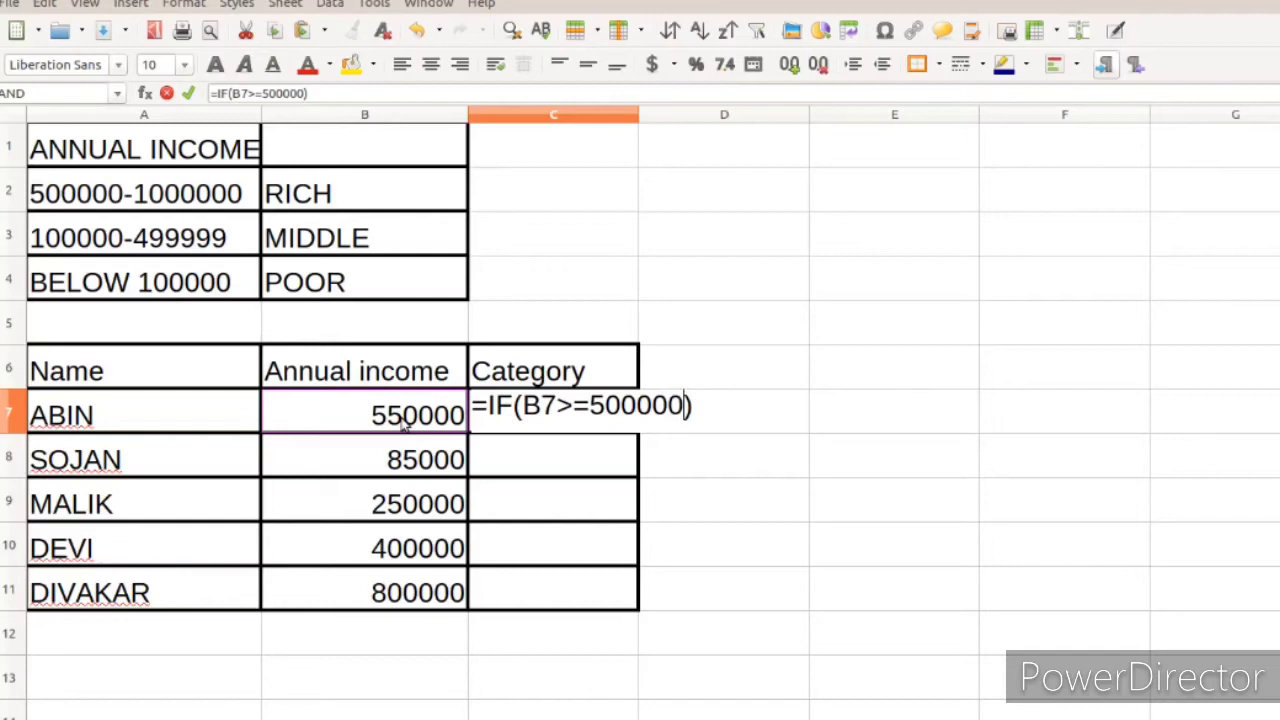
Step: Set "RICH" as the value the C7 IF formula returns when its test is true
text(,)
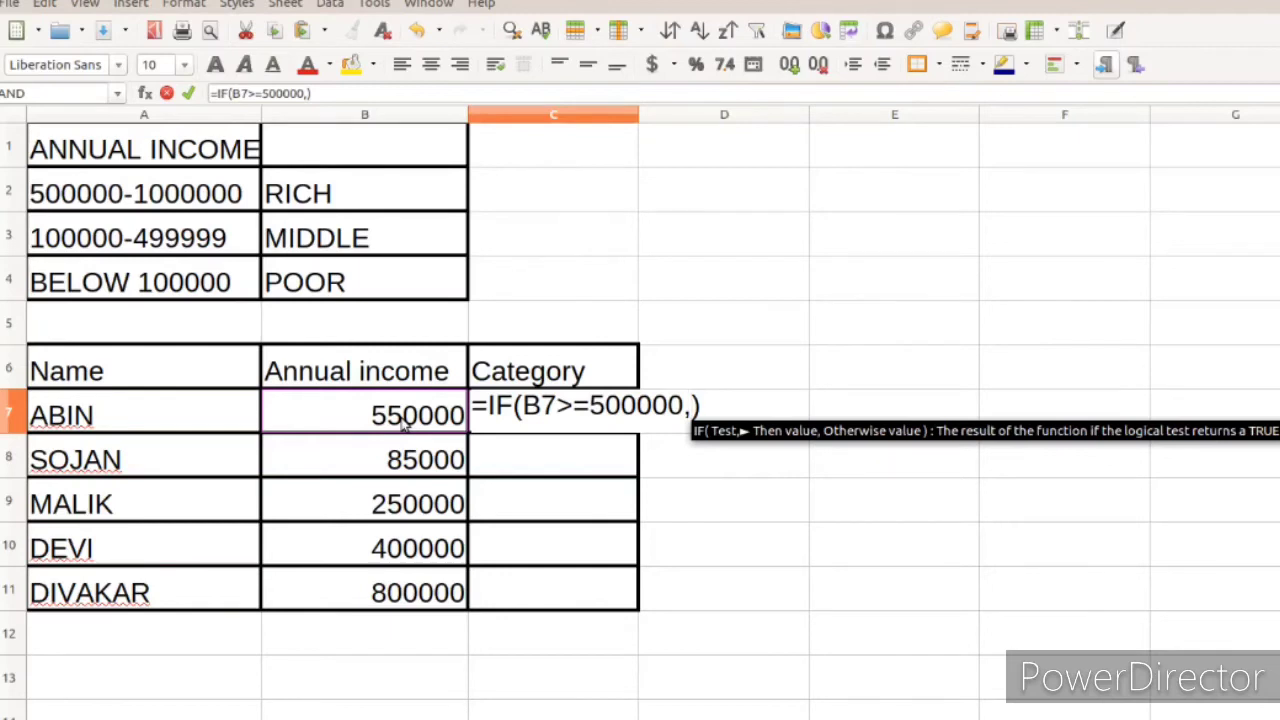
text(")
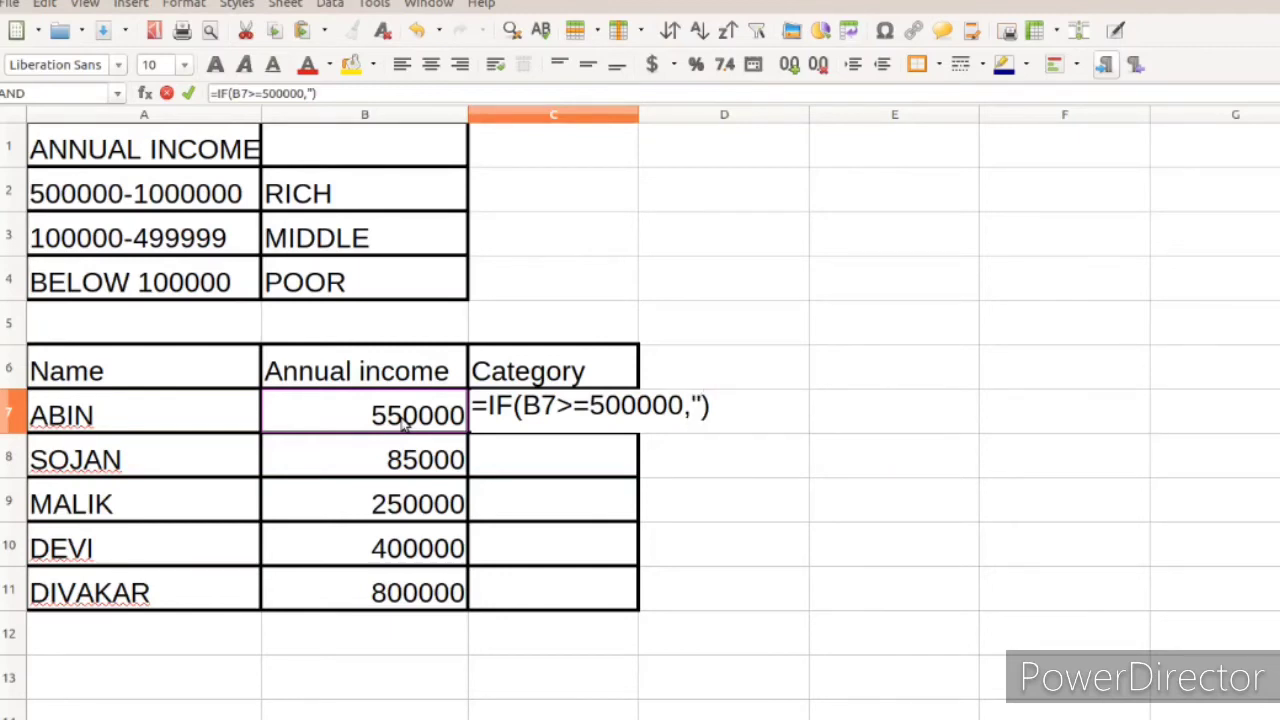
text(RICH)
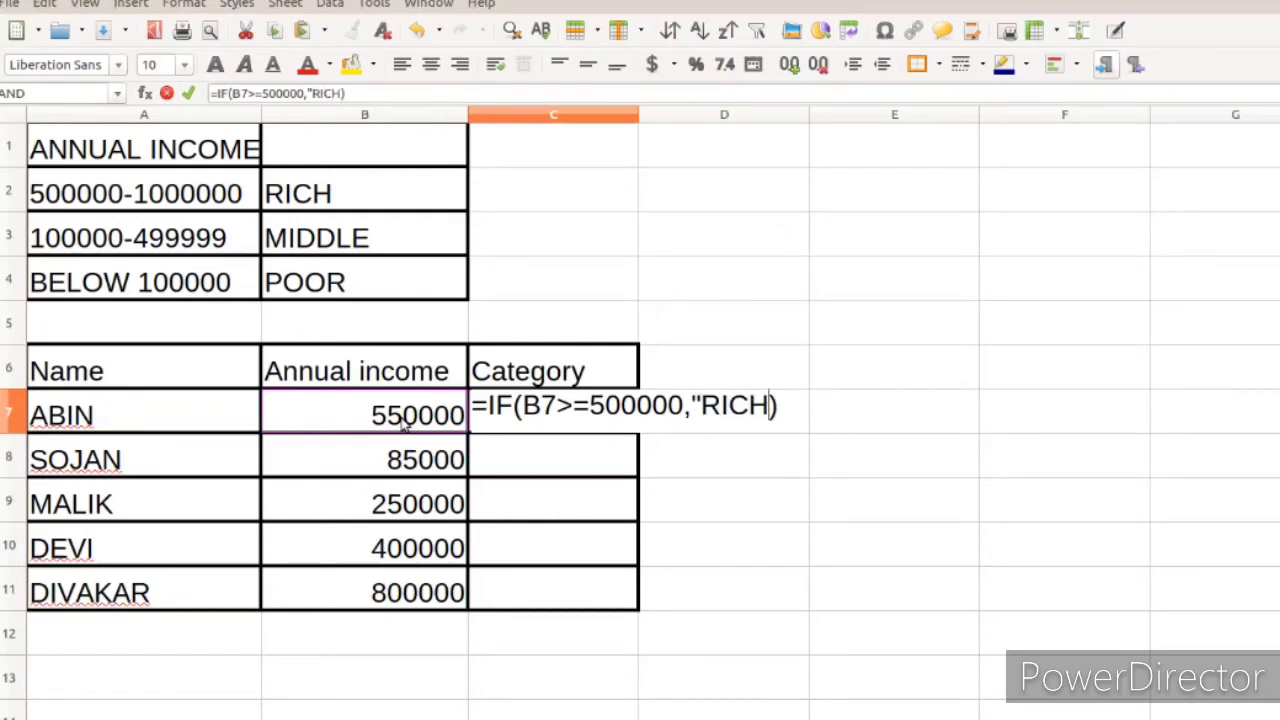
text(")
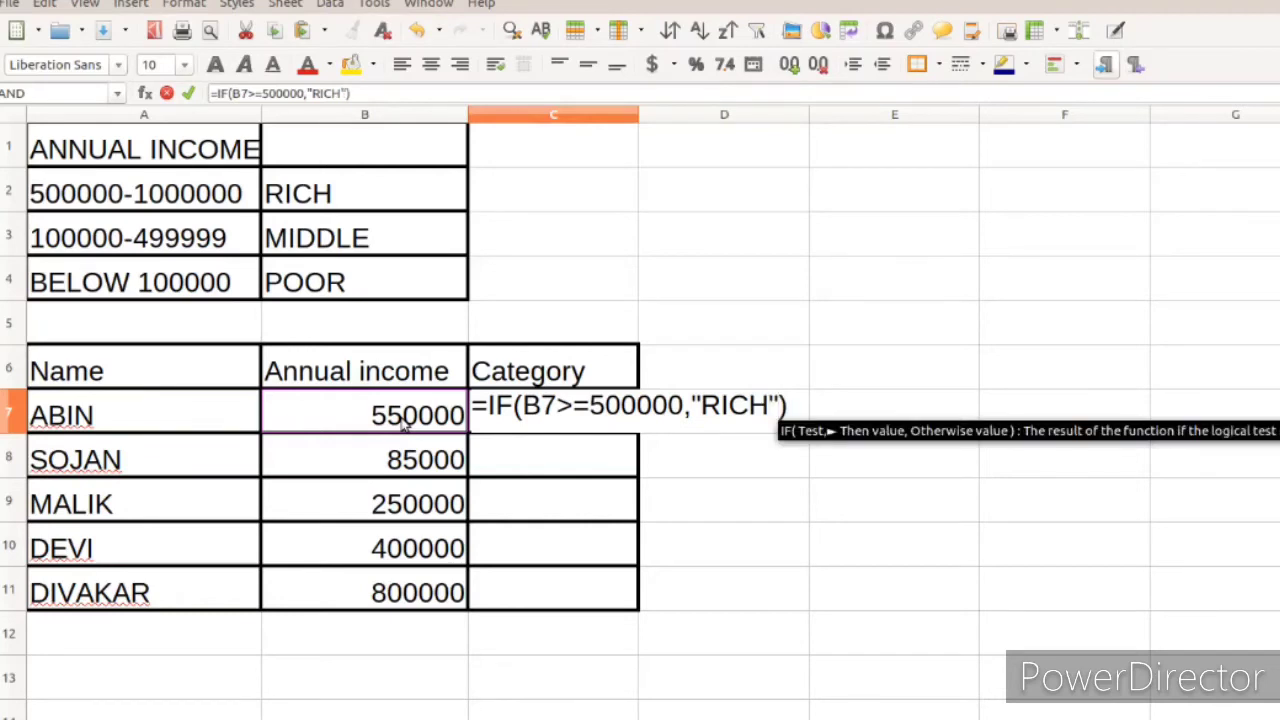
text(,)
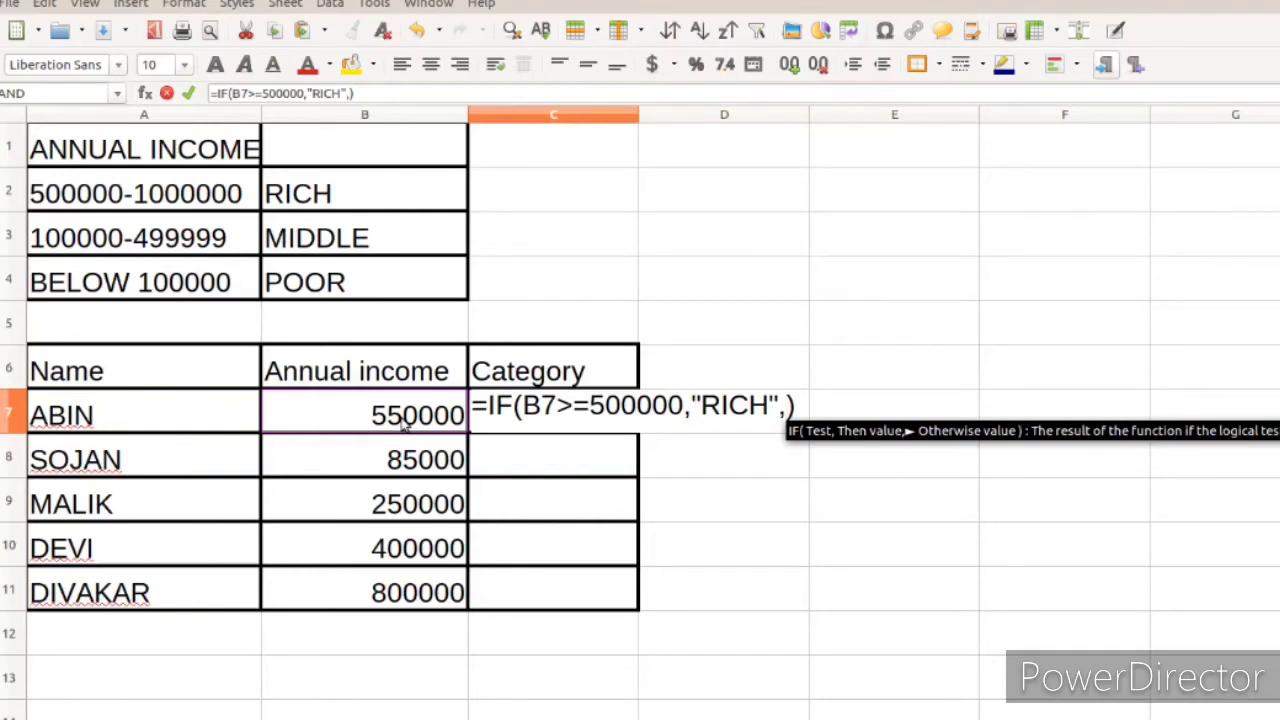
Step: Nest a second IF as the otherwise value in the C7 formula, with the test B7>=100000
text(IF)
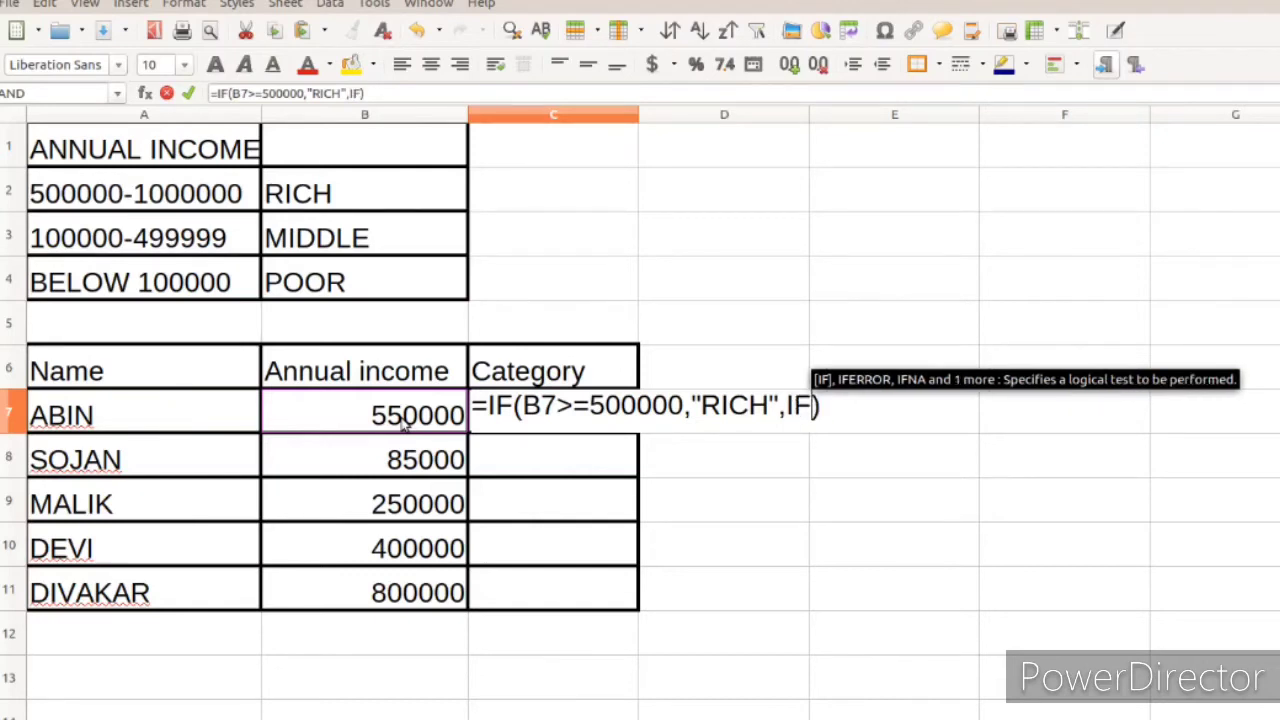
text(()
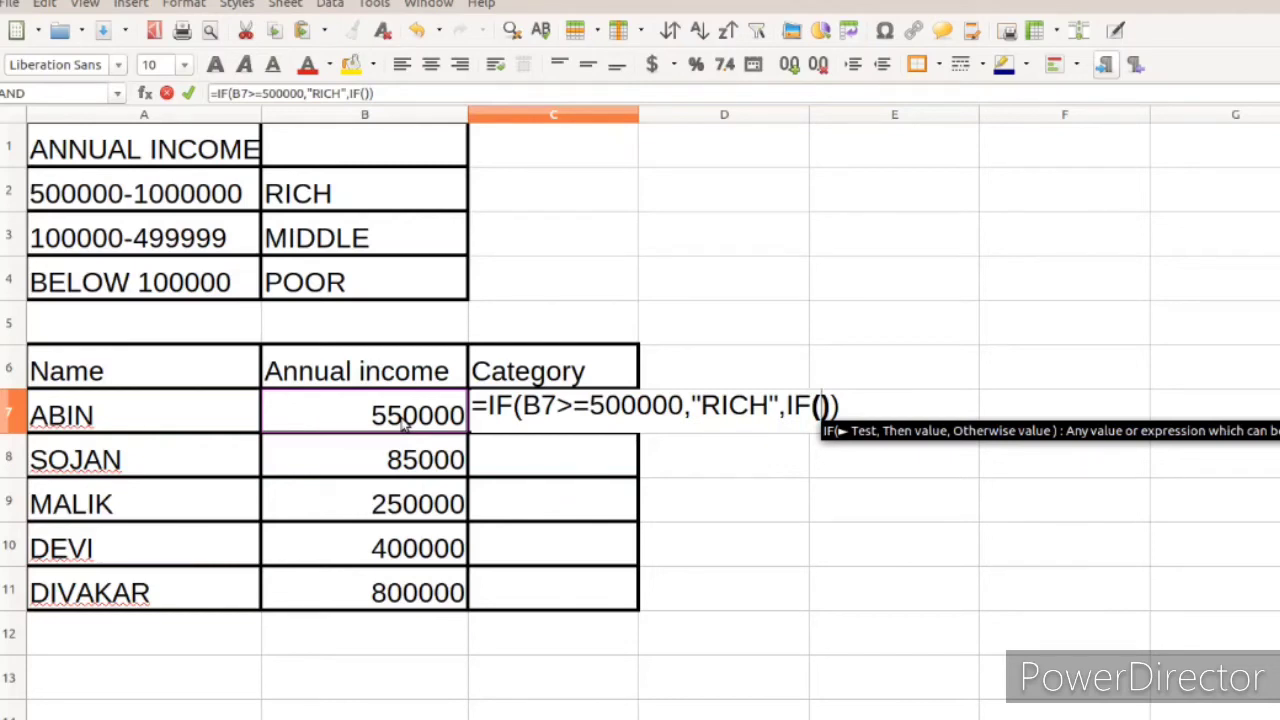
click(393, 423)
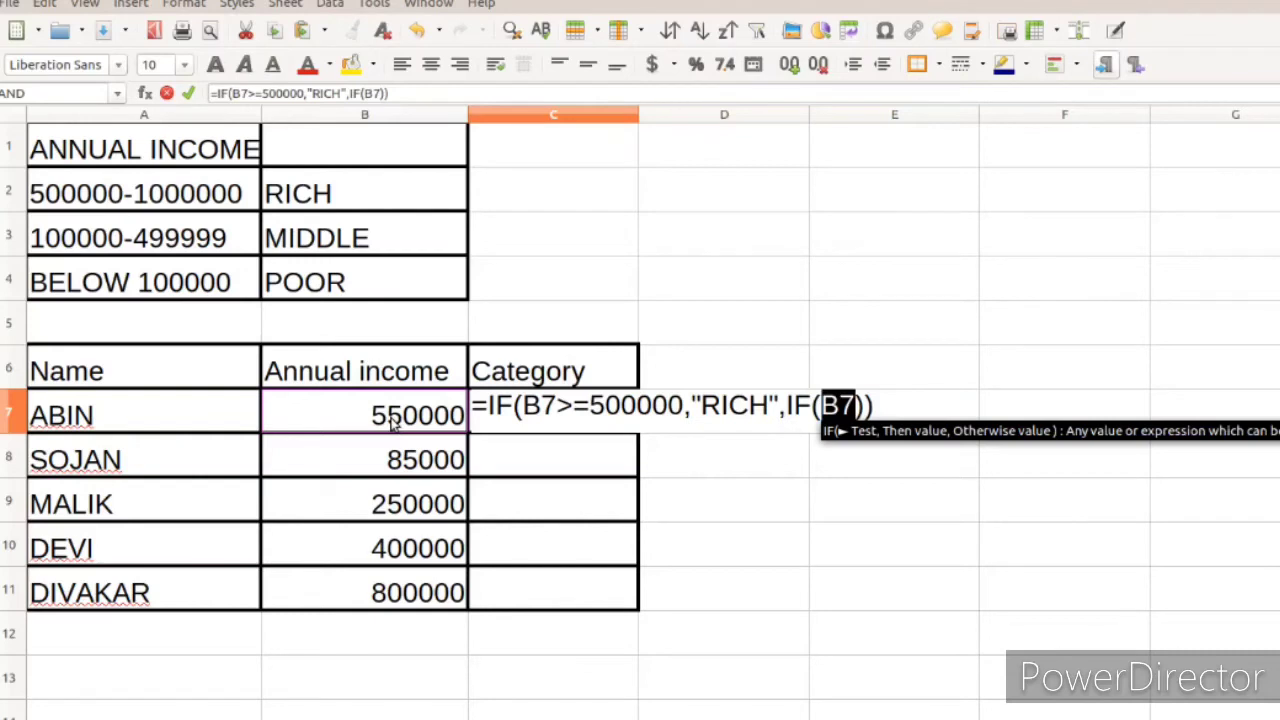
text(>)
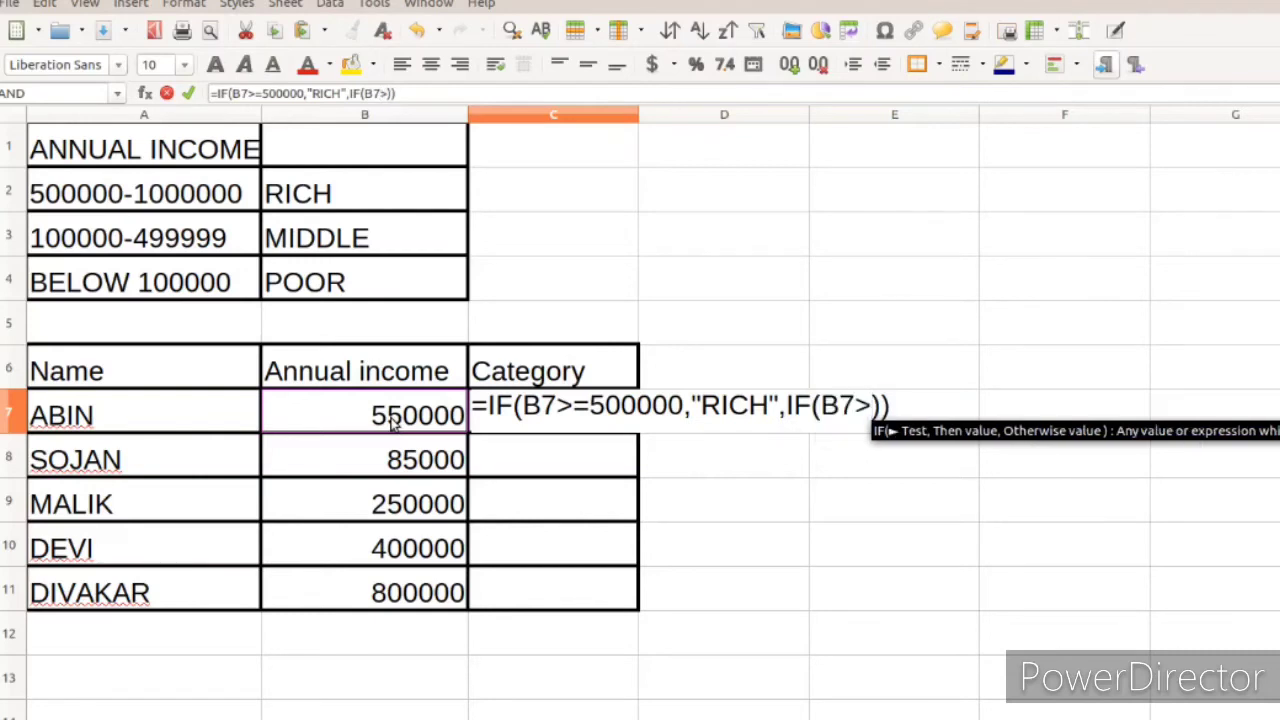
text(=)
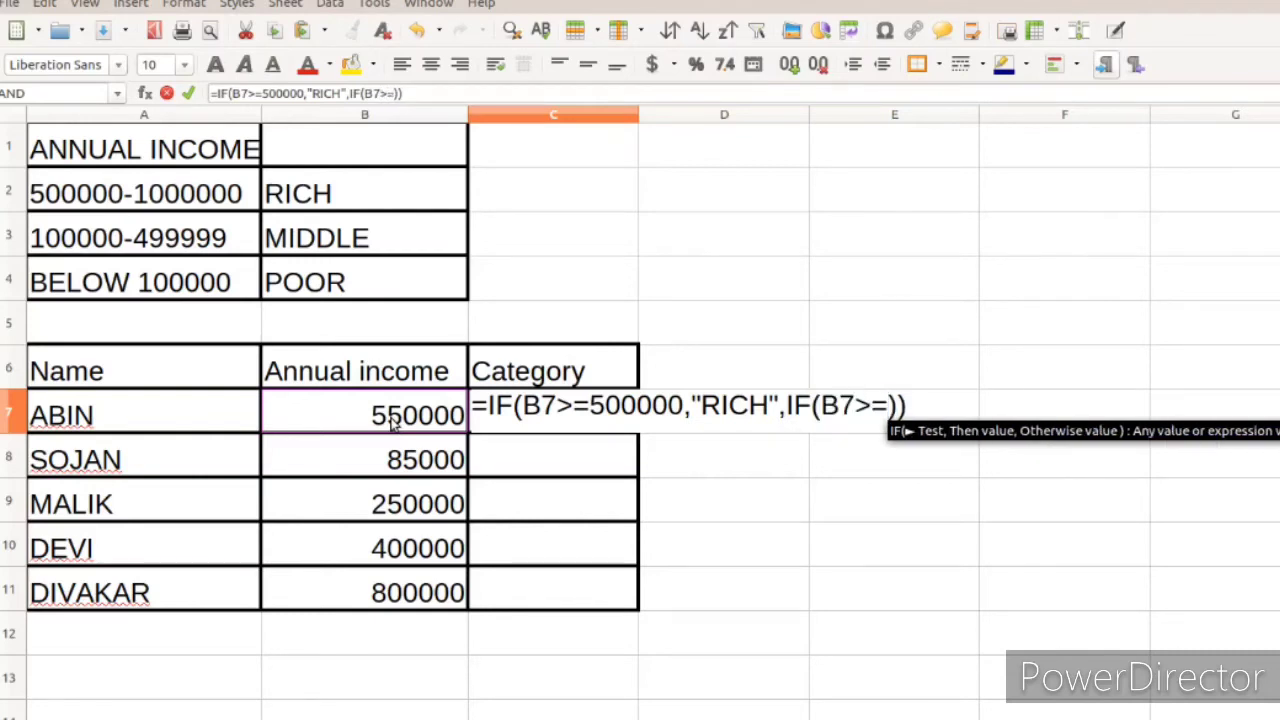
text(100)
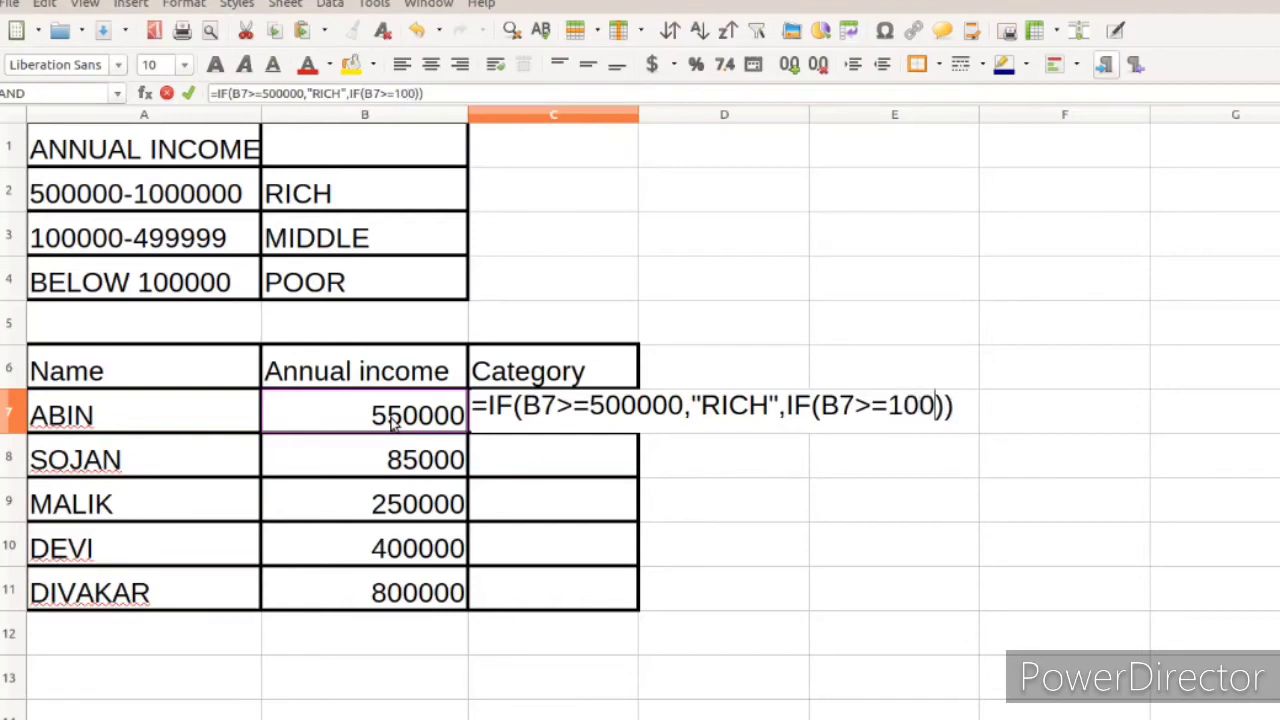
text(000)
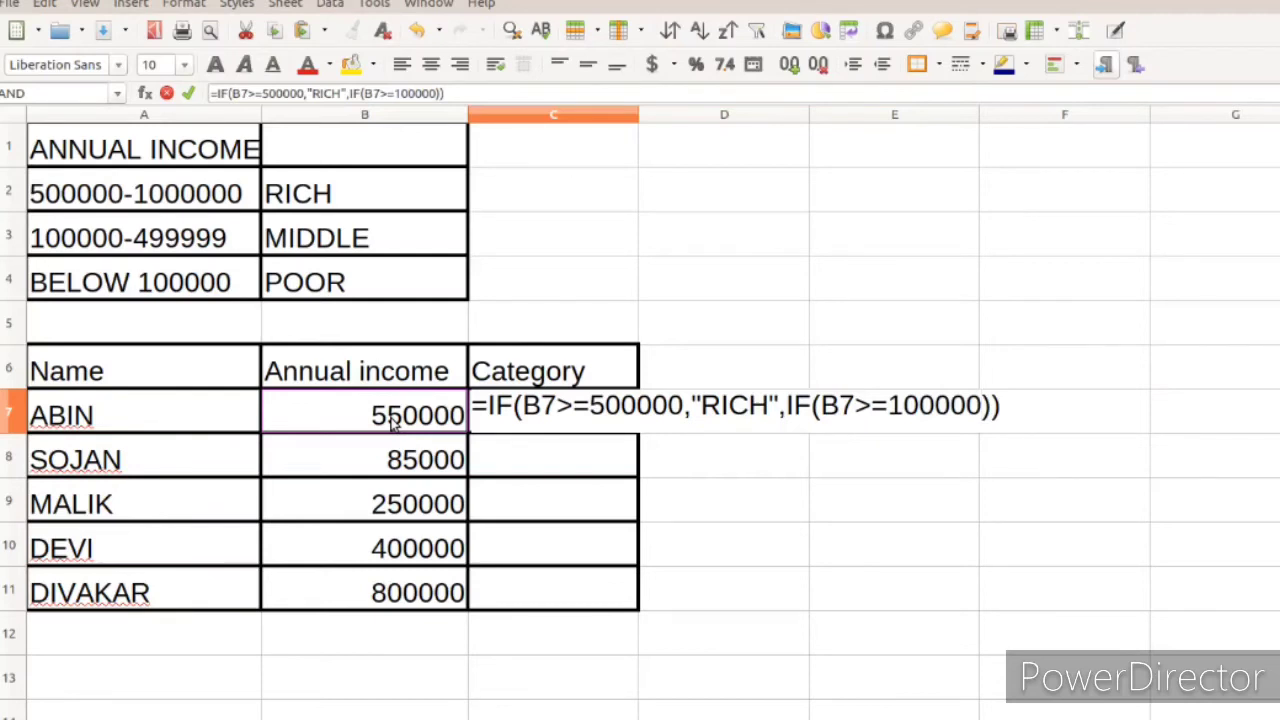
Step: Set "MIDDLE" as the value the nested IF returns when its test is true
text(,)
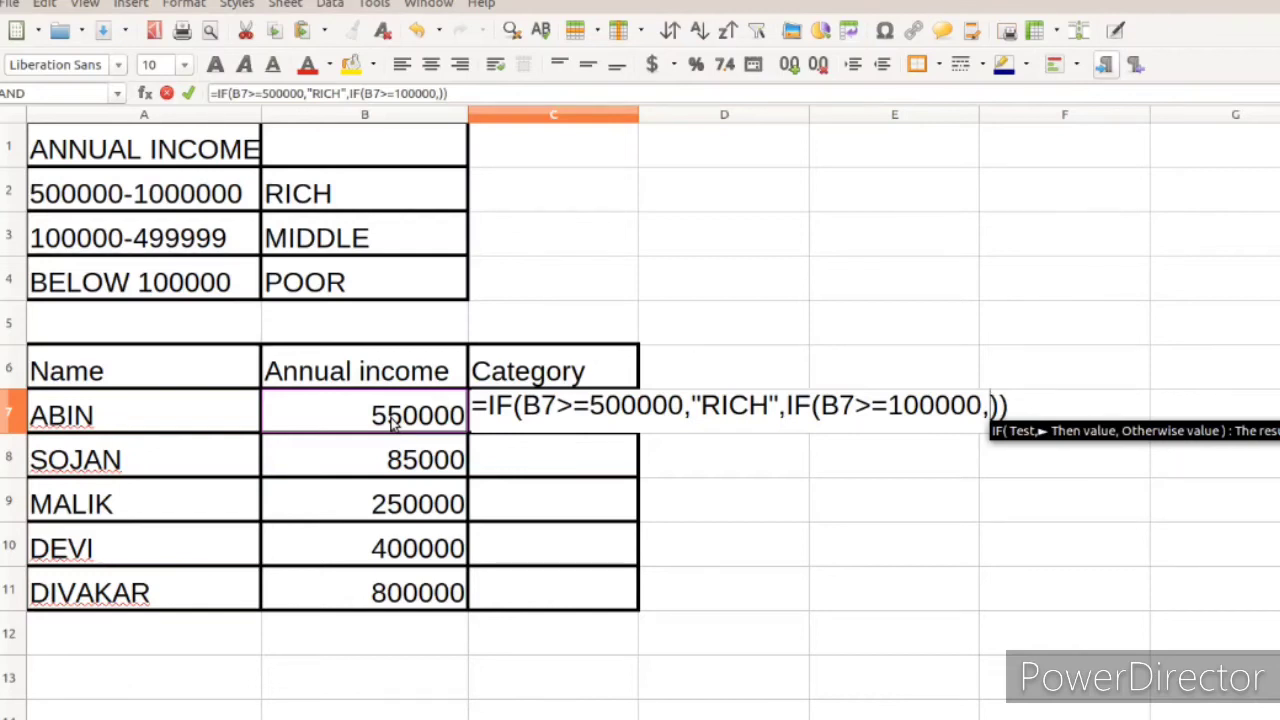
text(")
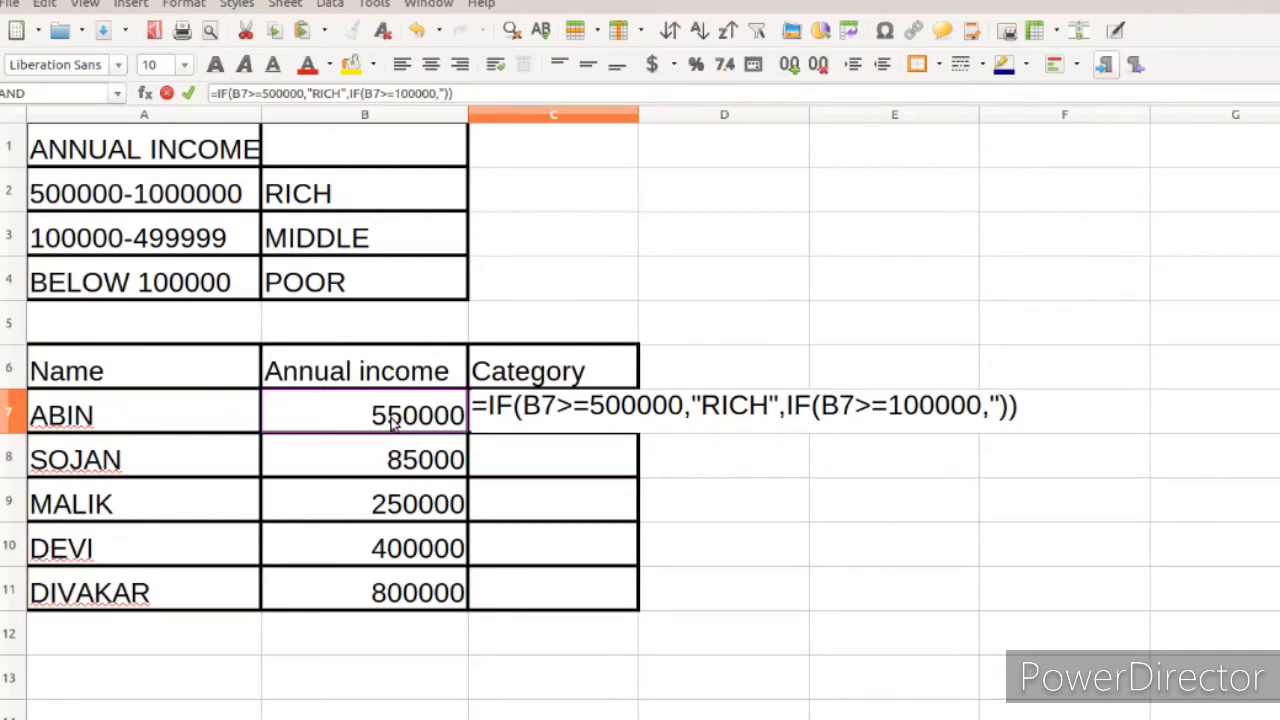
text(MIDDLE)
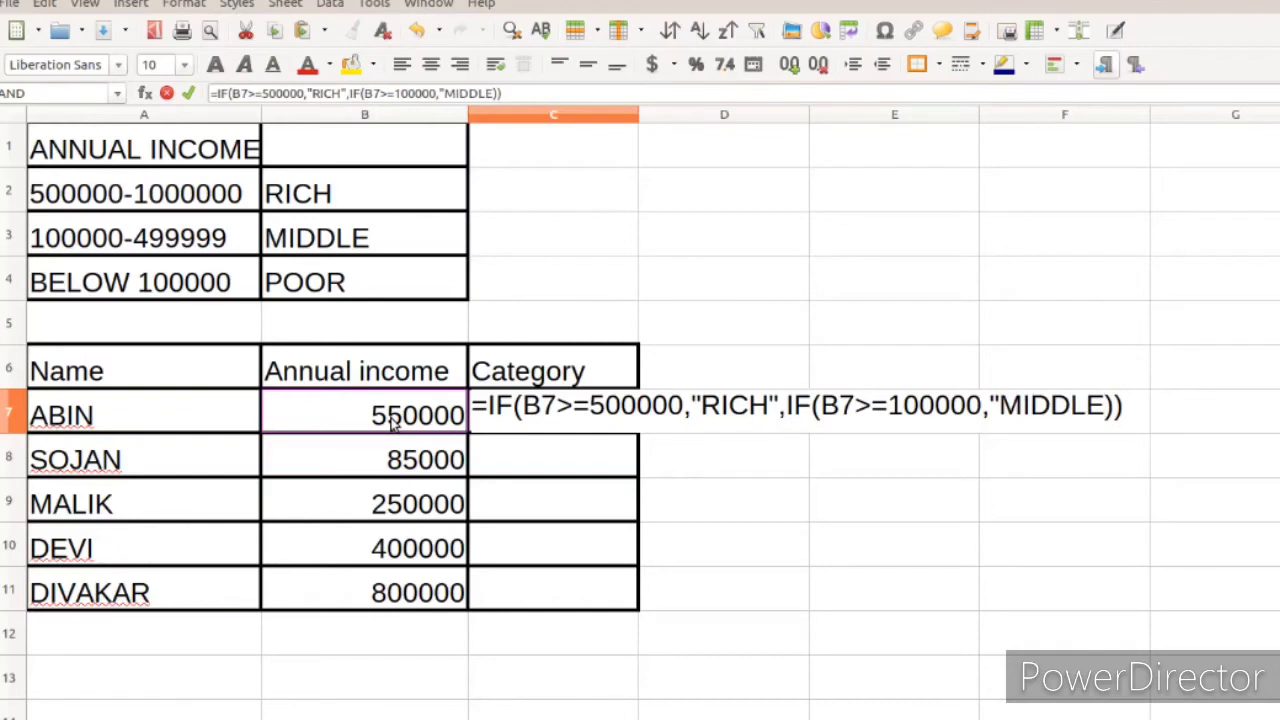
text(")
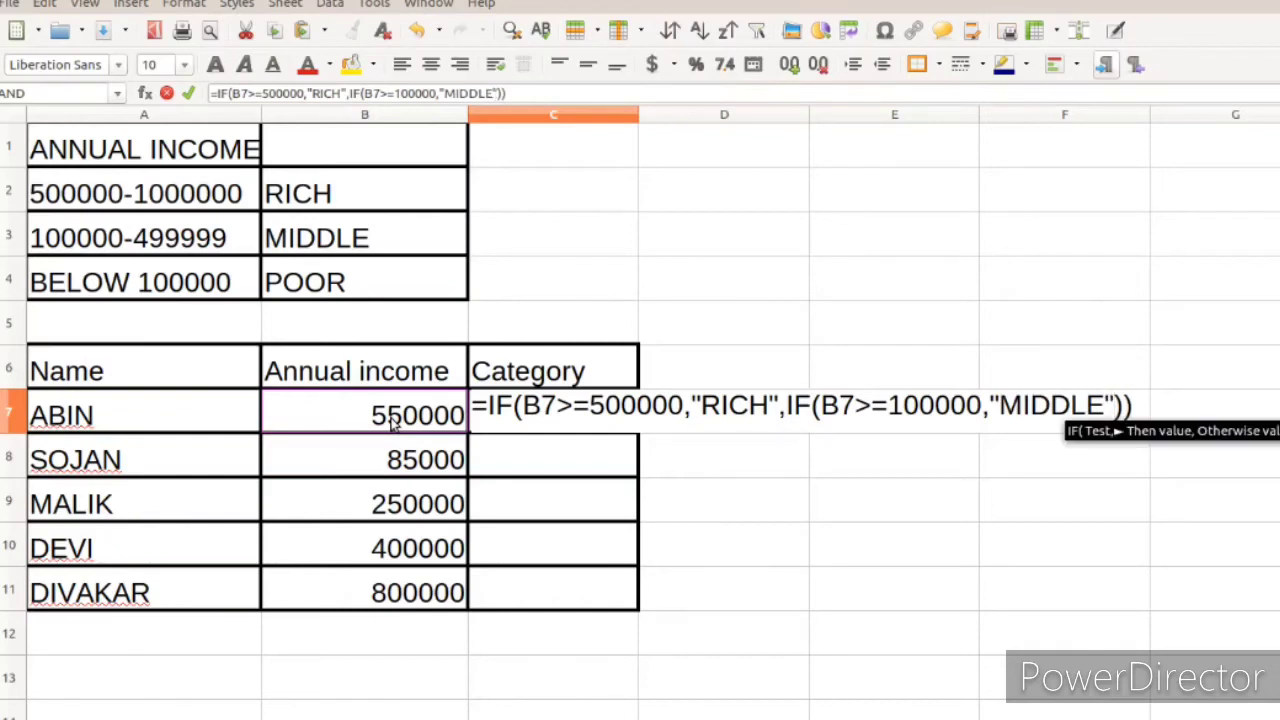
text(,)
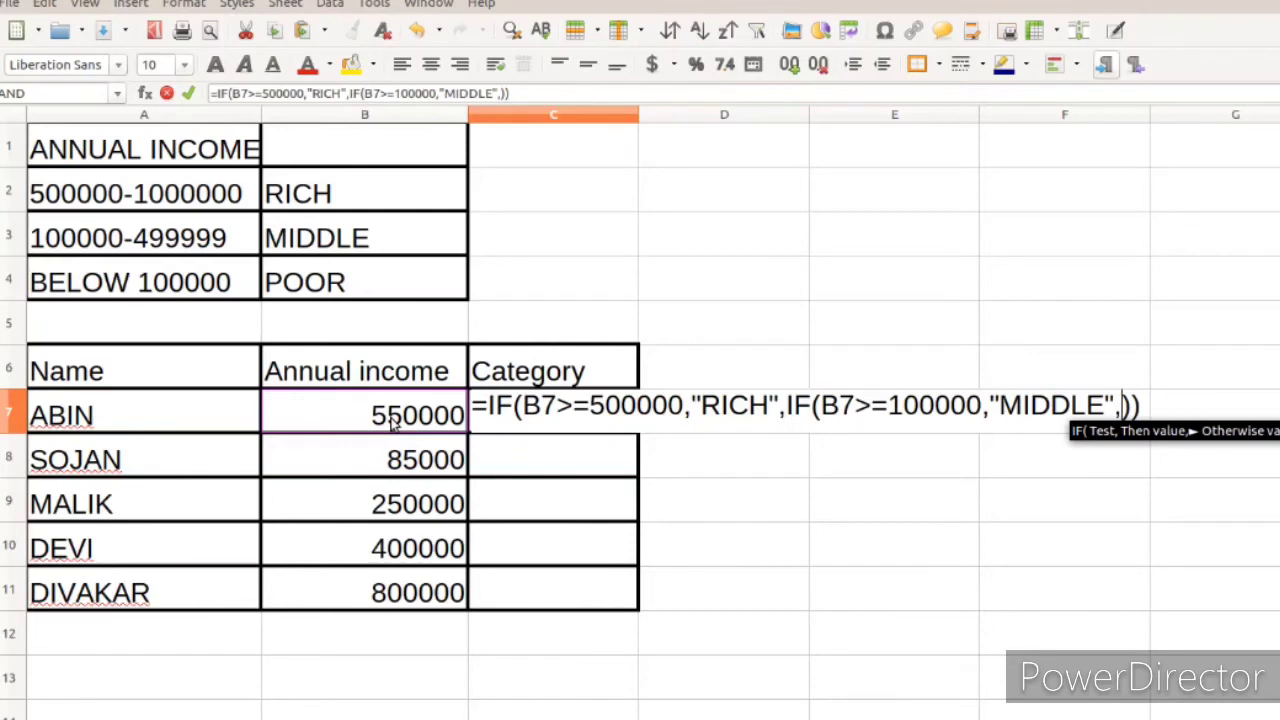
Step: Complete the C7 formula with "POOR" as the nested IF's otherwise value, and fill it down the Category column through C11
text("POO)
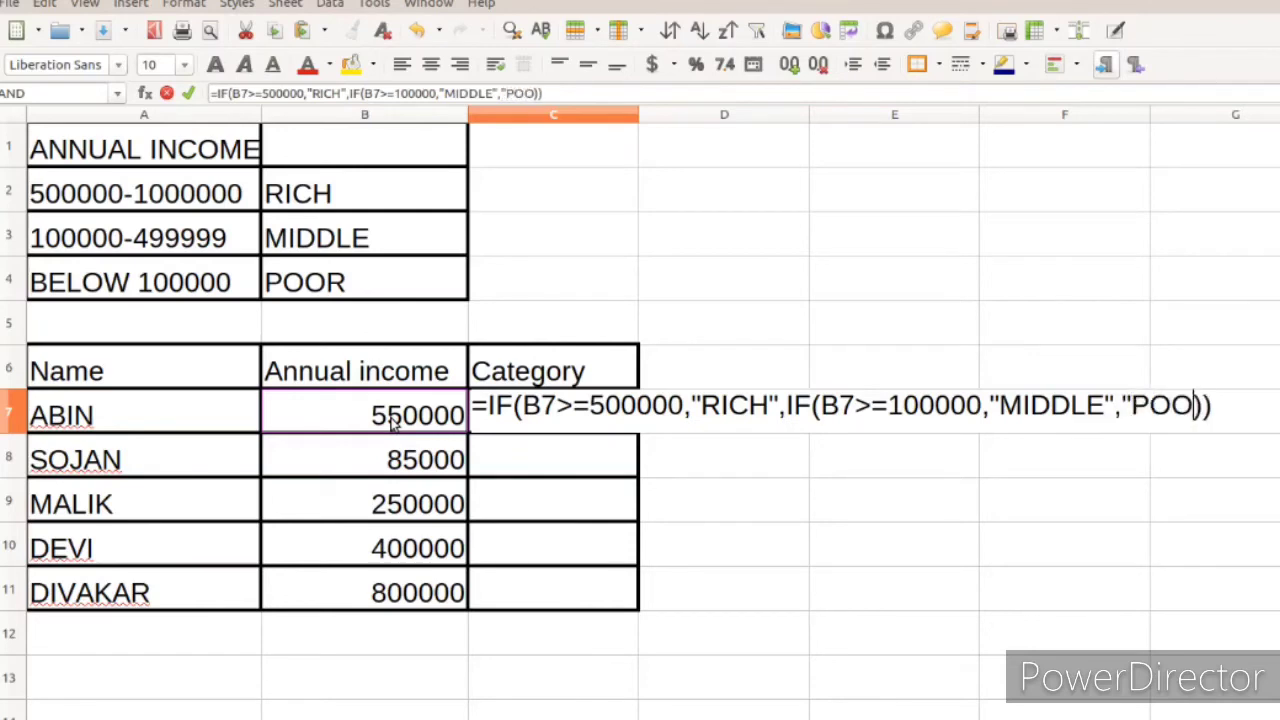
text(R")
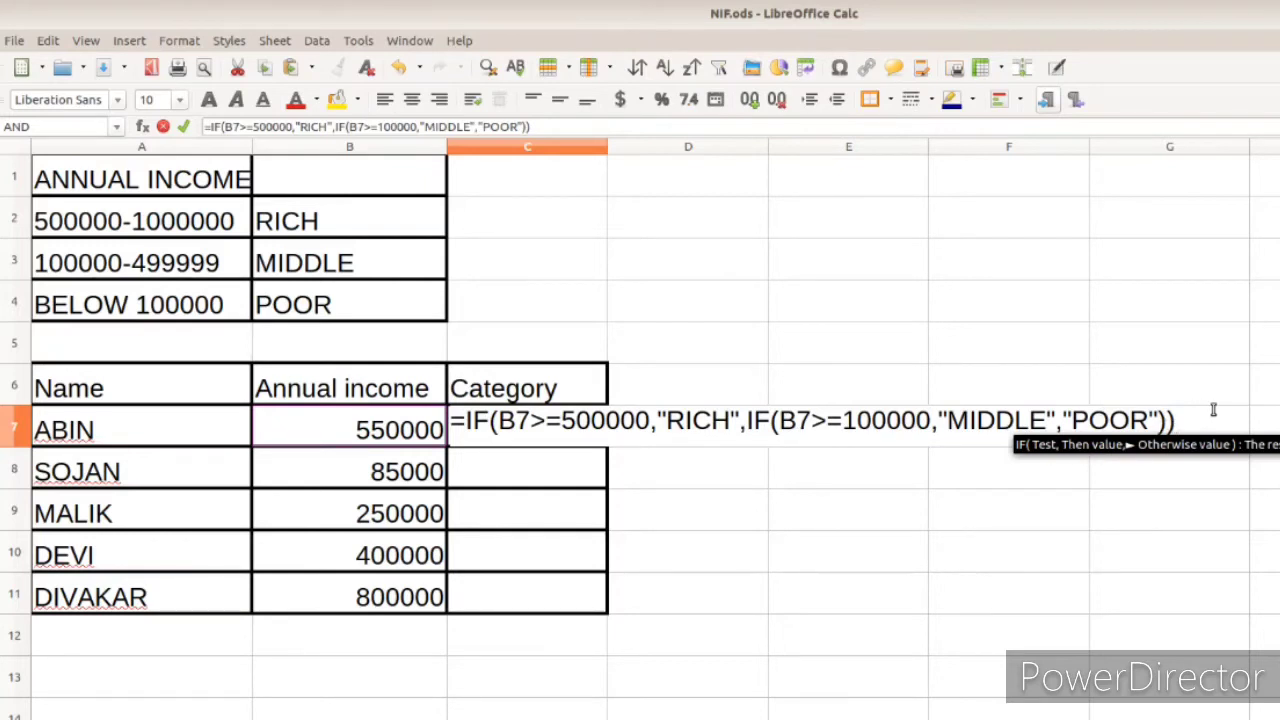
key(Return)
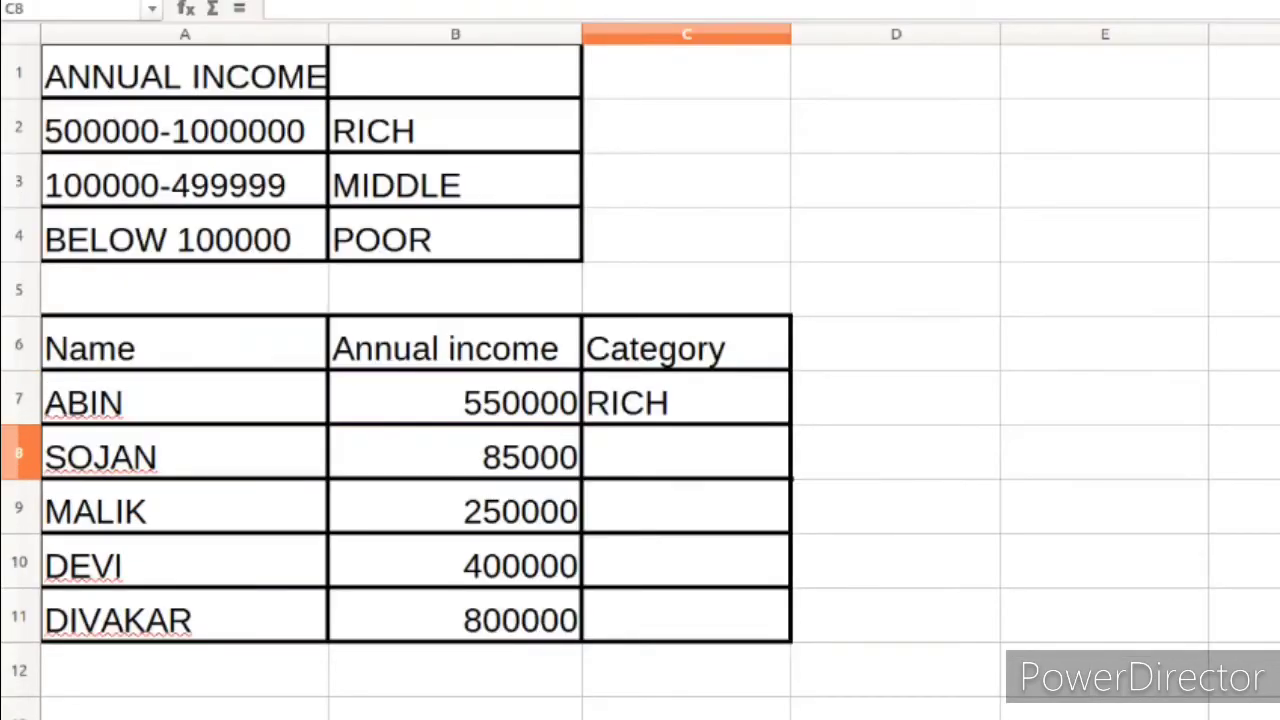
click(757, 405)
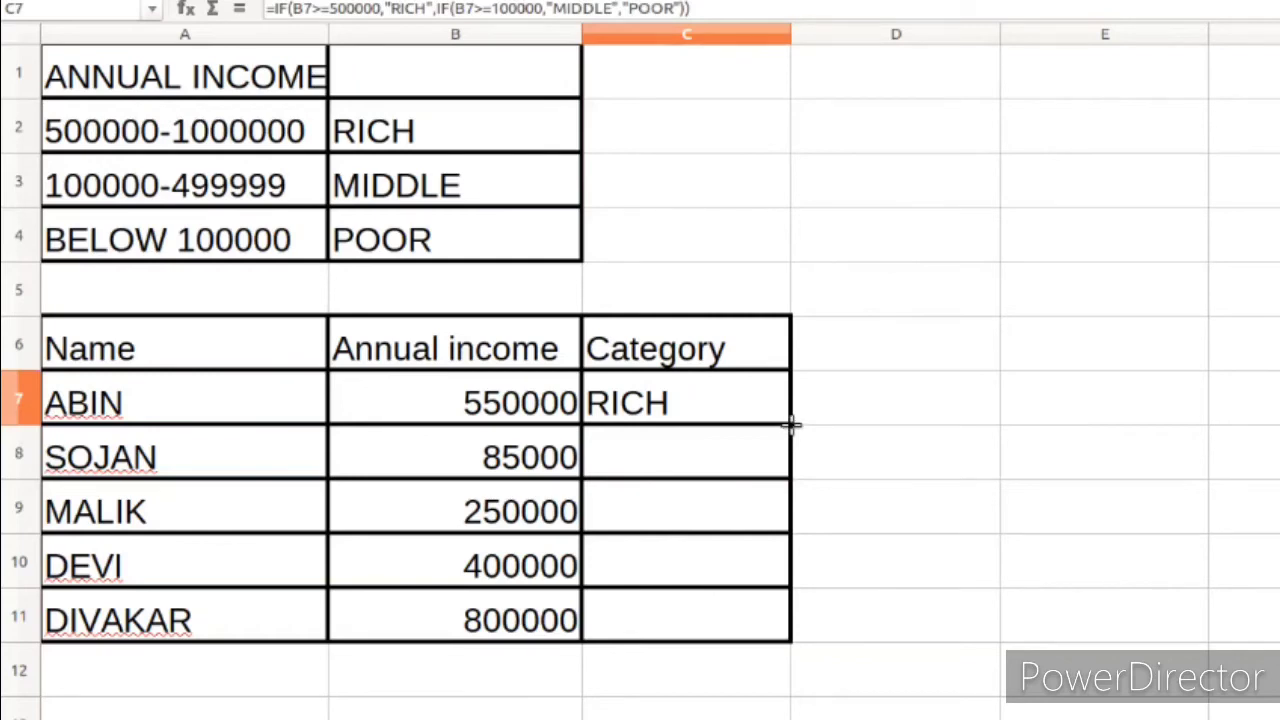
drag(791, 425, 791, 621)
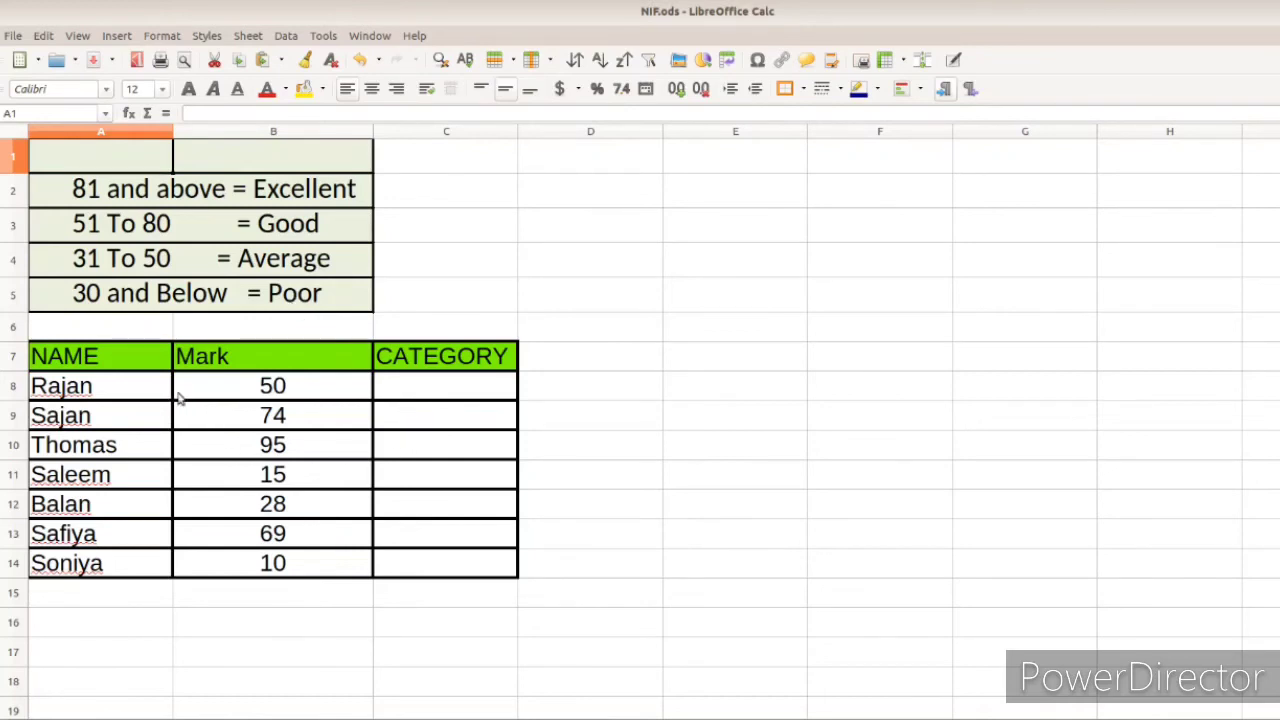
Step: Start an IF formula in C8, the first Category cell of the marks table, with the test B8>=81
click(416, 395)
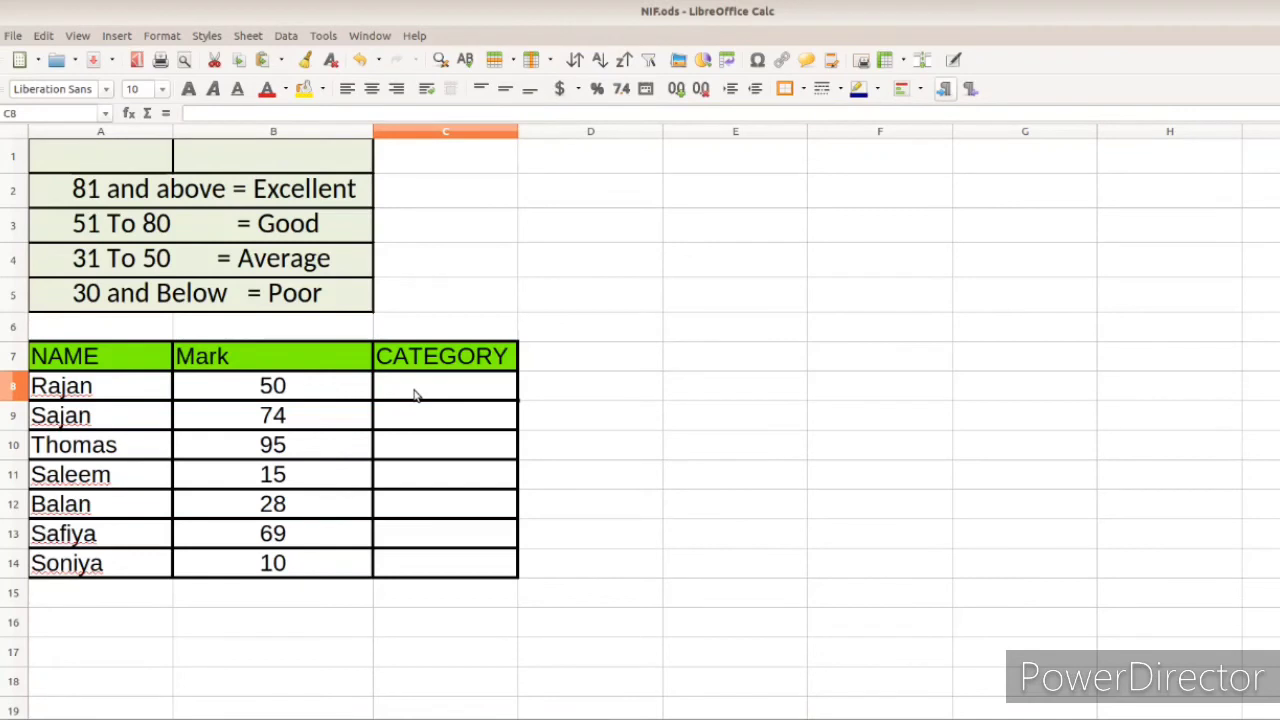
text(=)
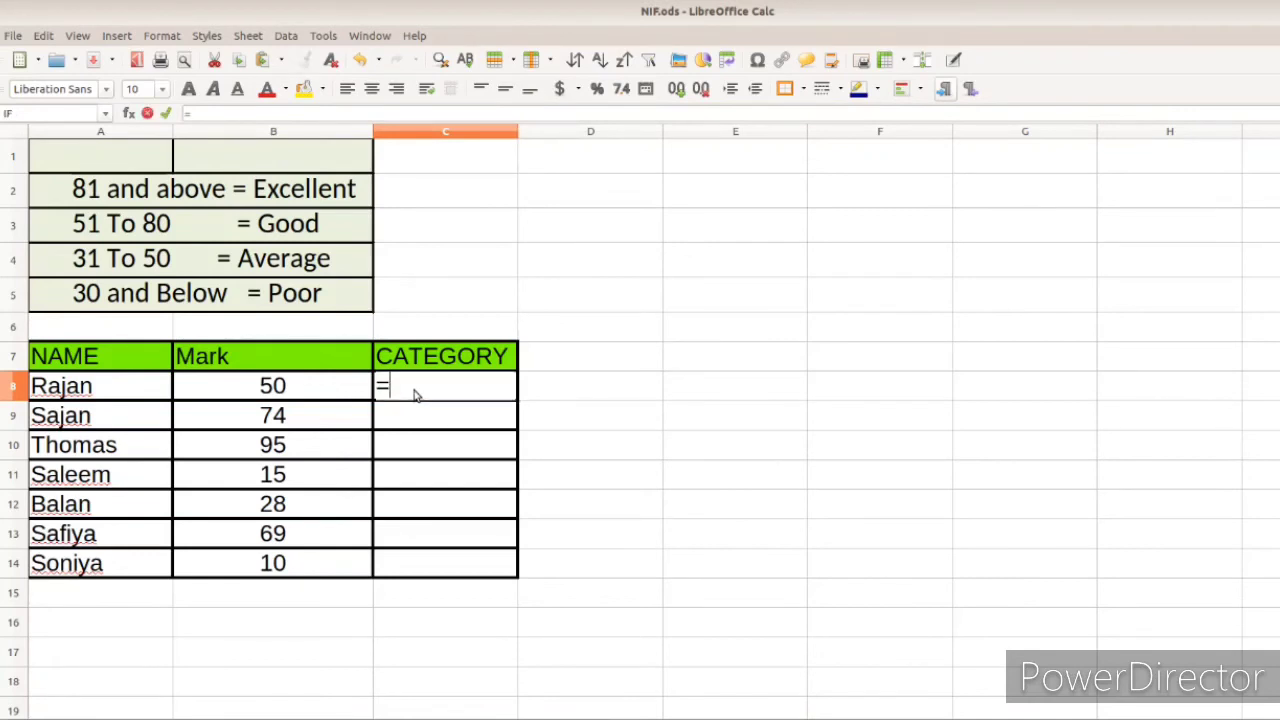
text(I)
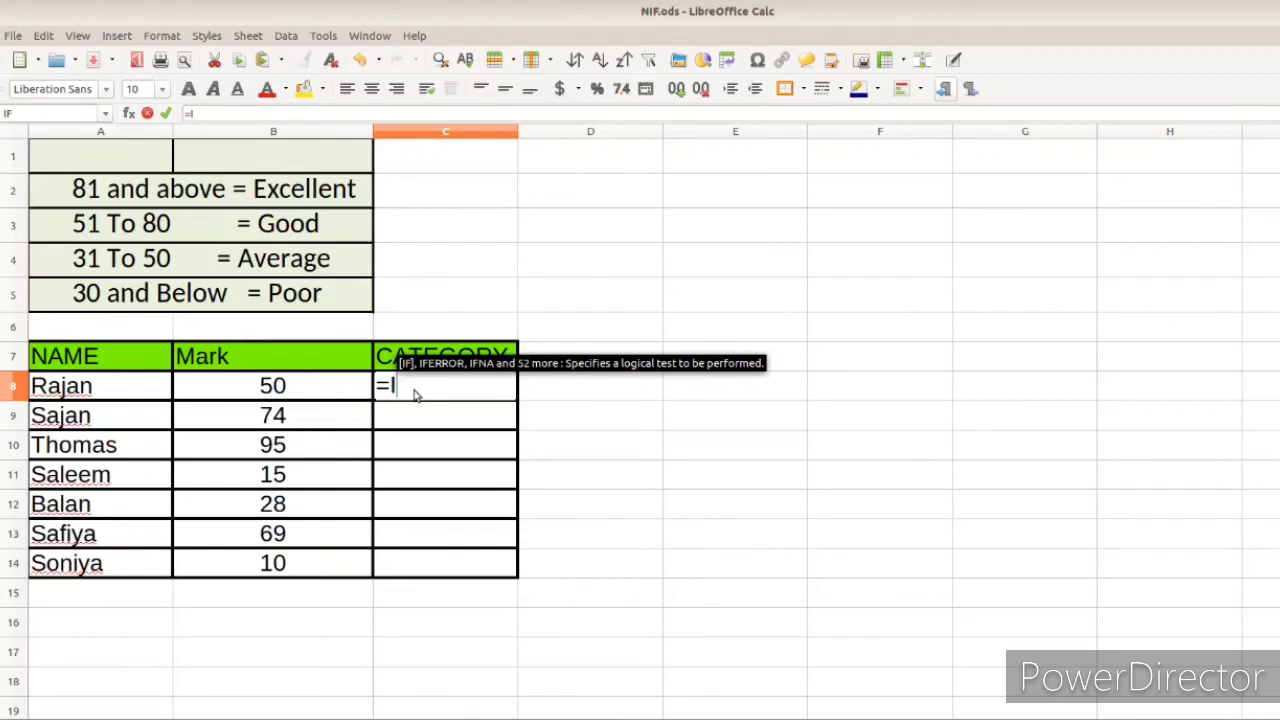
text(F)
key(Return)
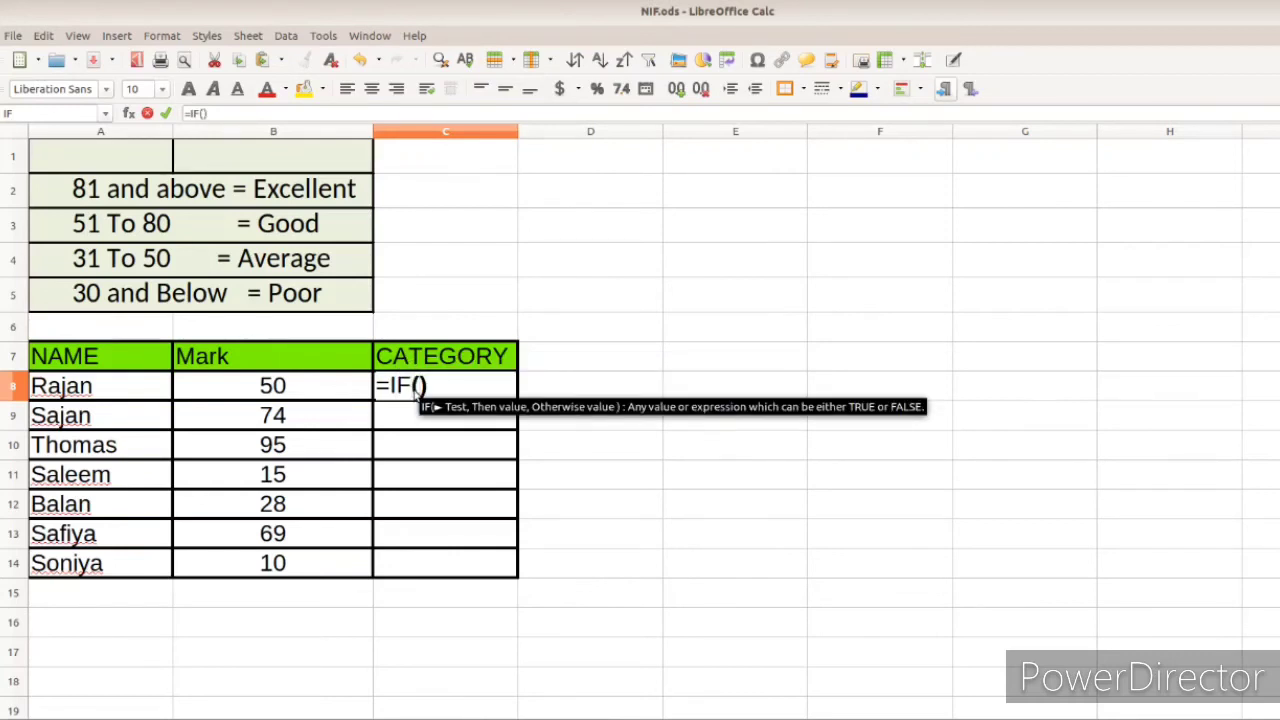
click(286, 393)
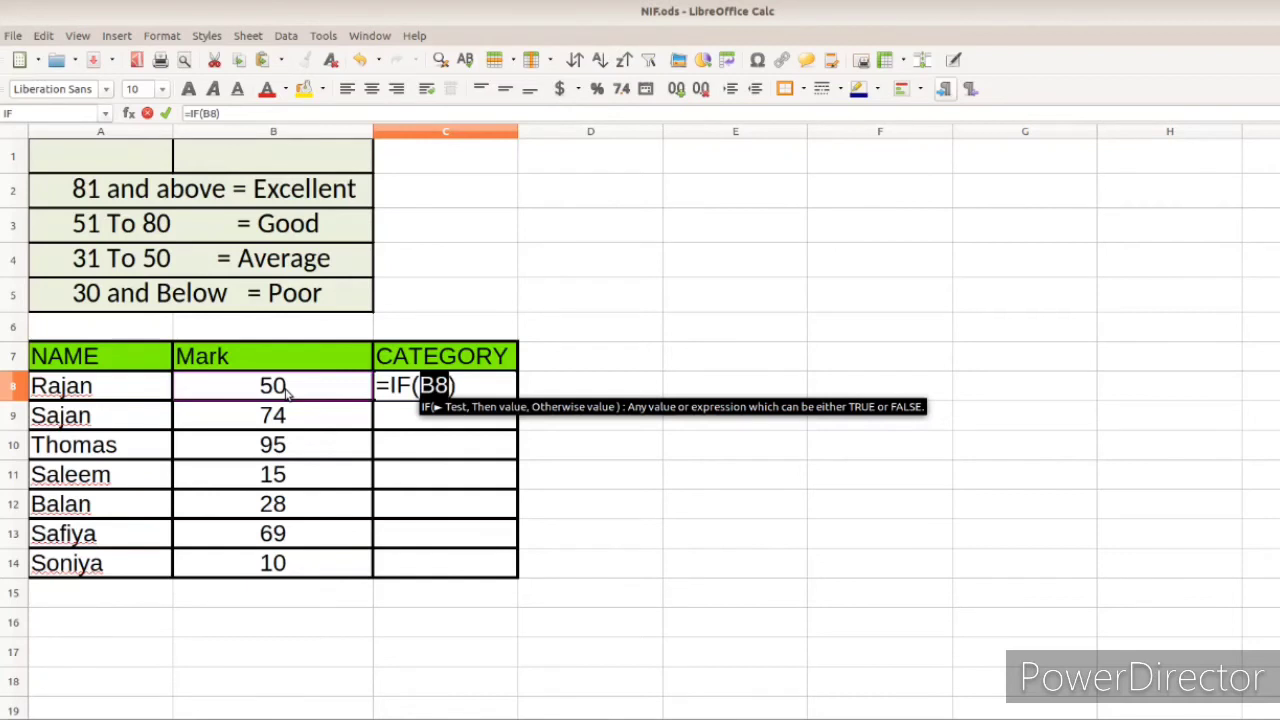
text(>)
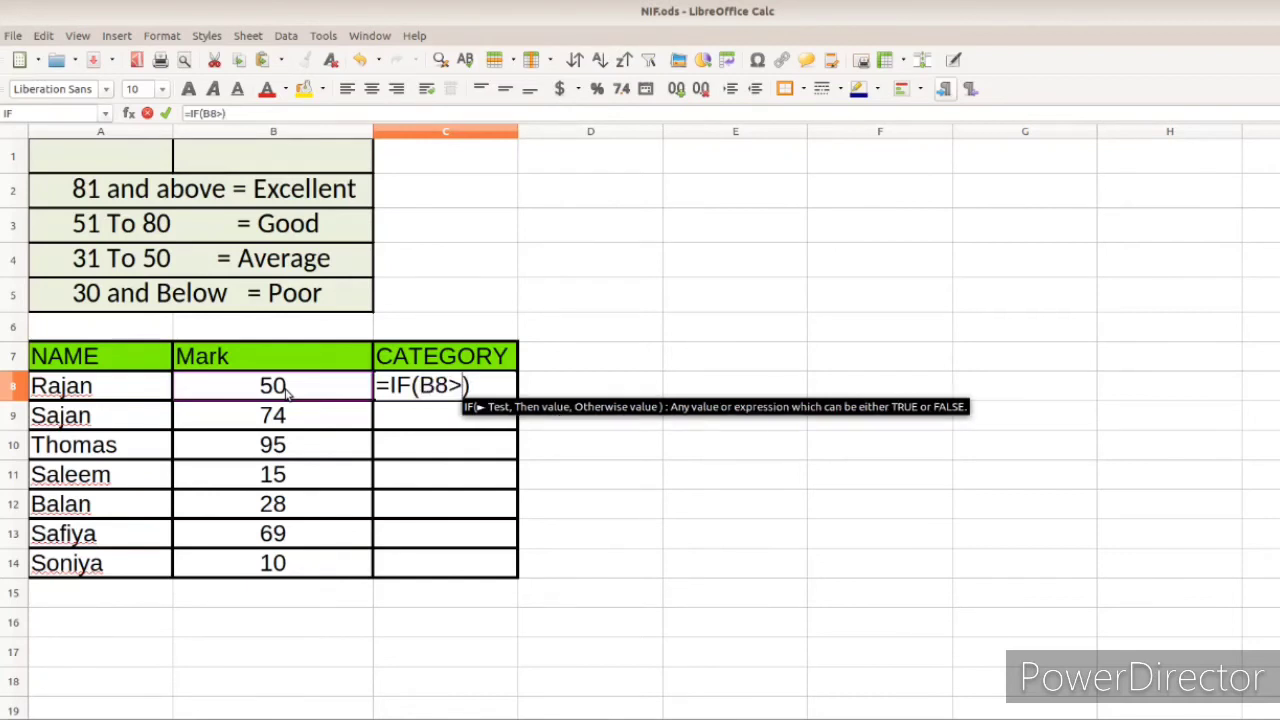
text(=)
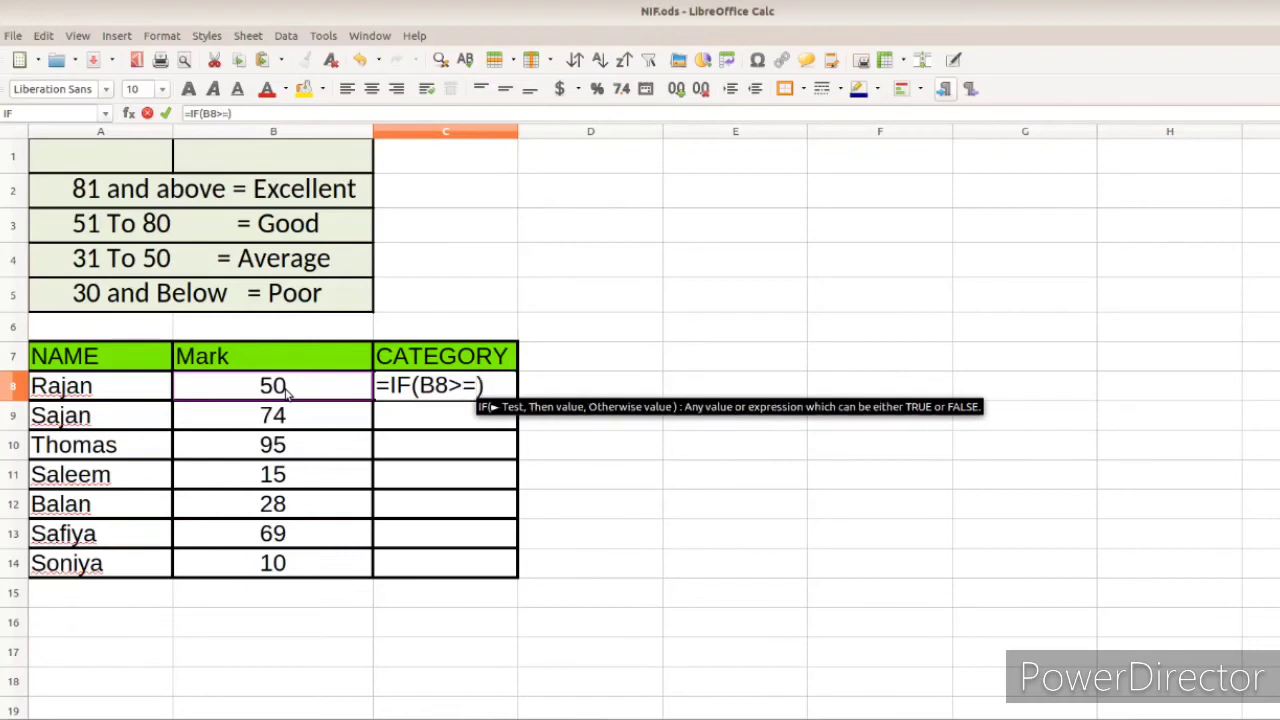
text(81)
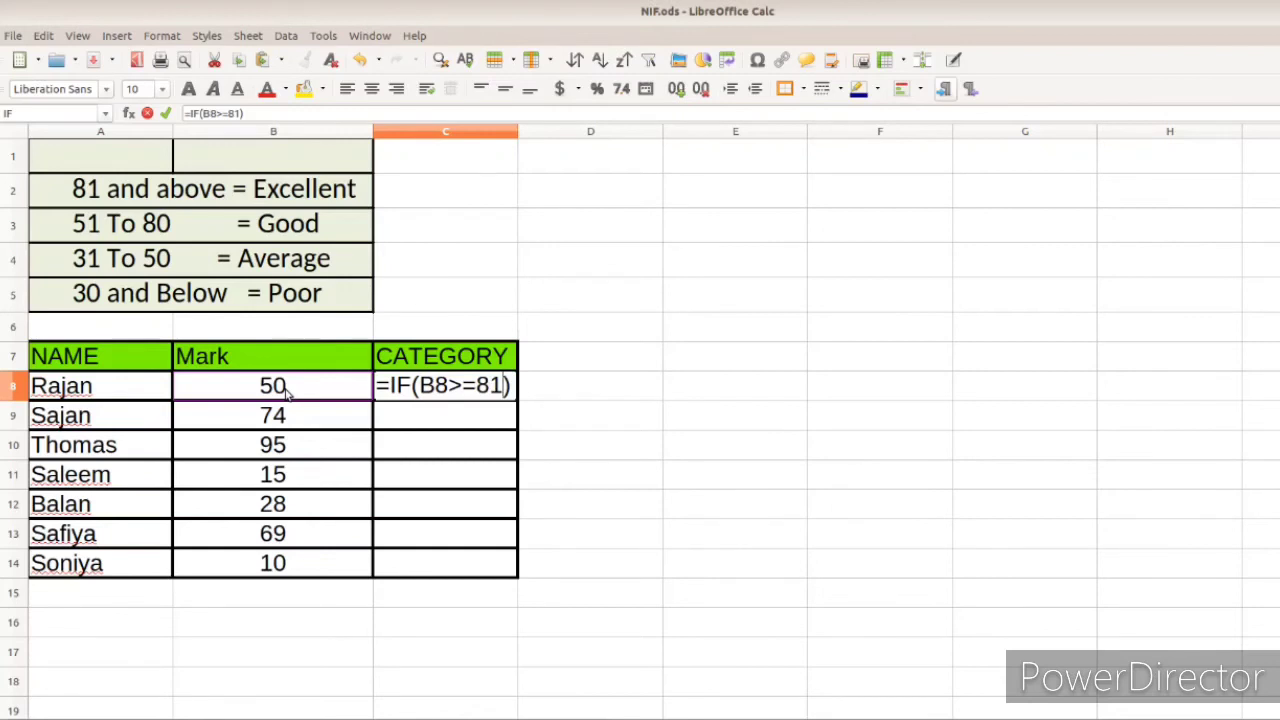
Step: Set "EXCELLENT" as the value the C8 IF formula returns when its test is true
text(,)
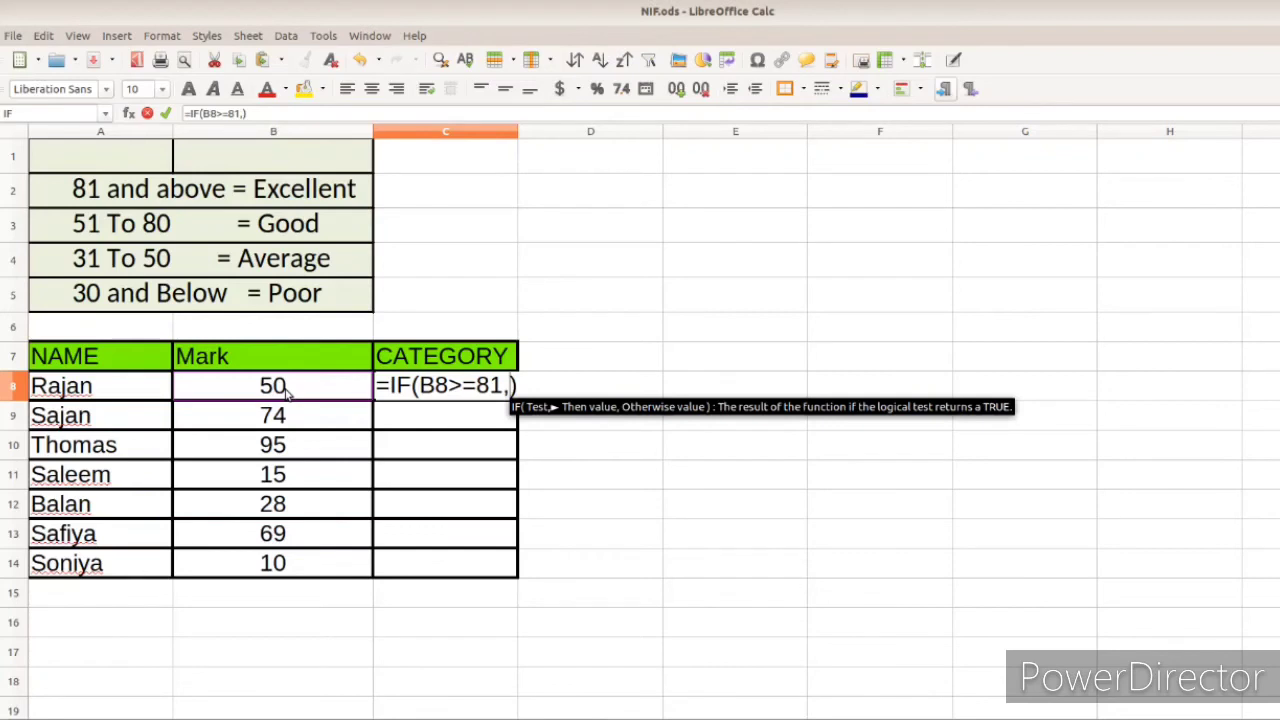
text("E)
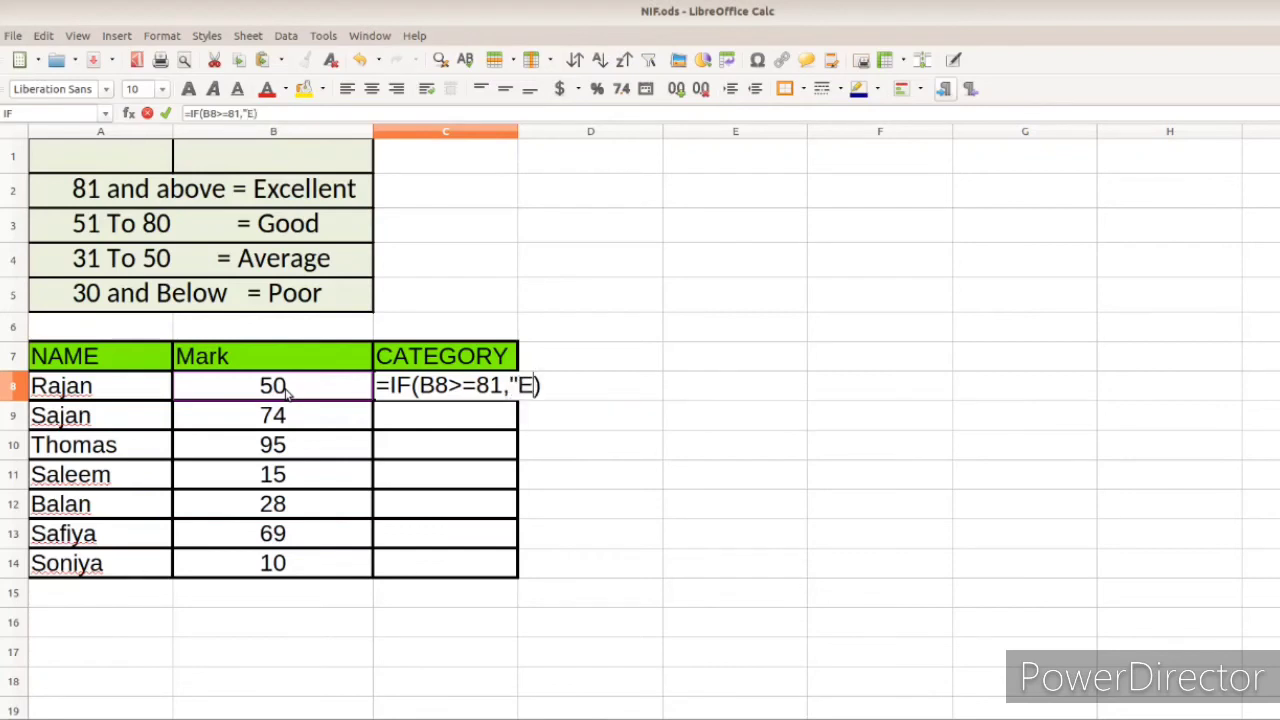
text(XCELLENT)
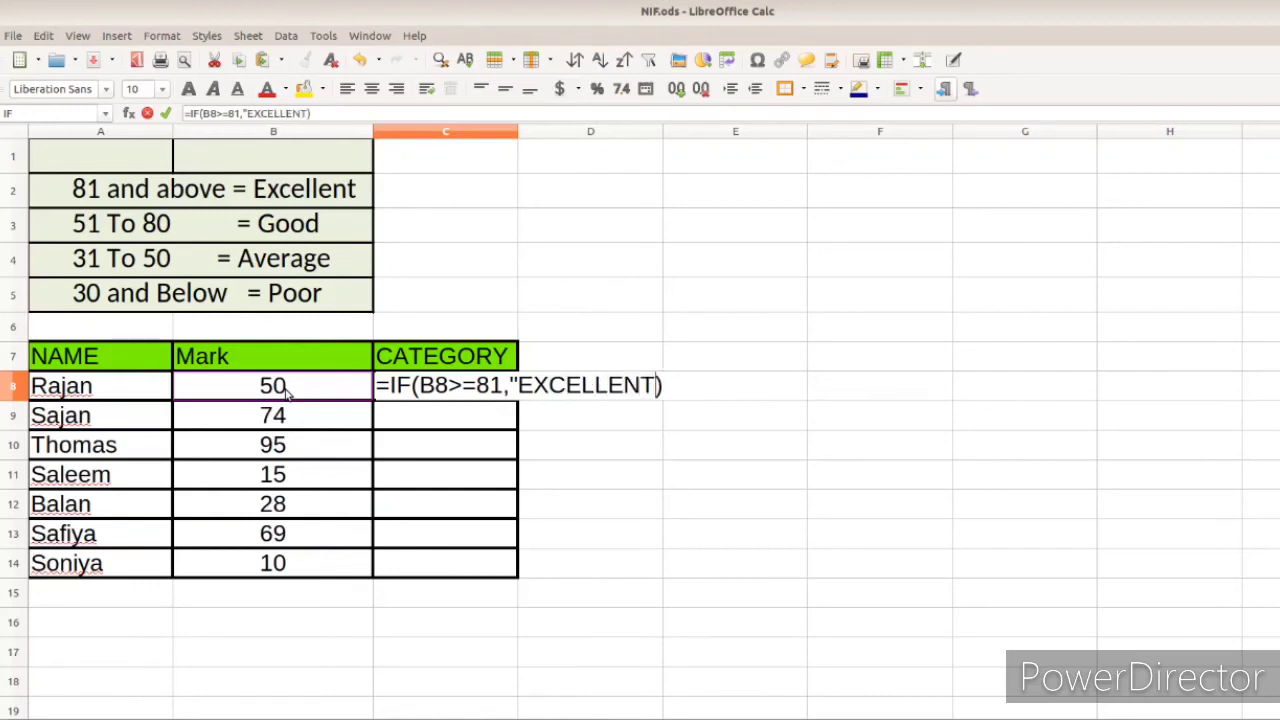
text(",)
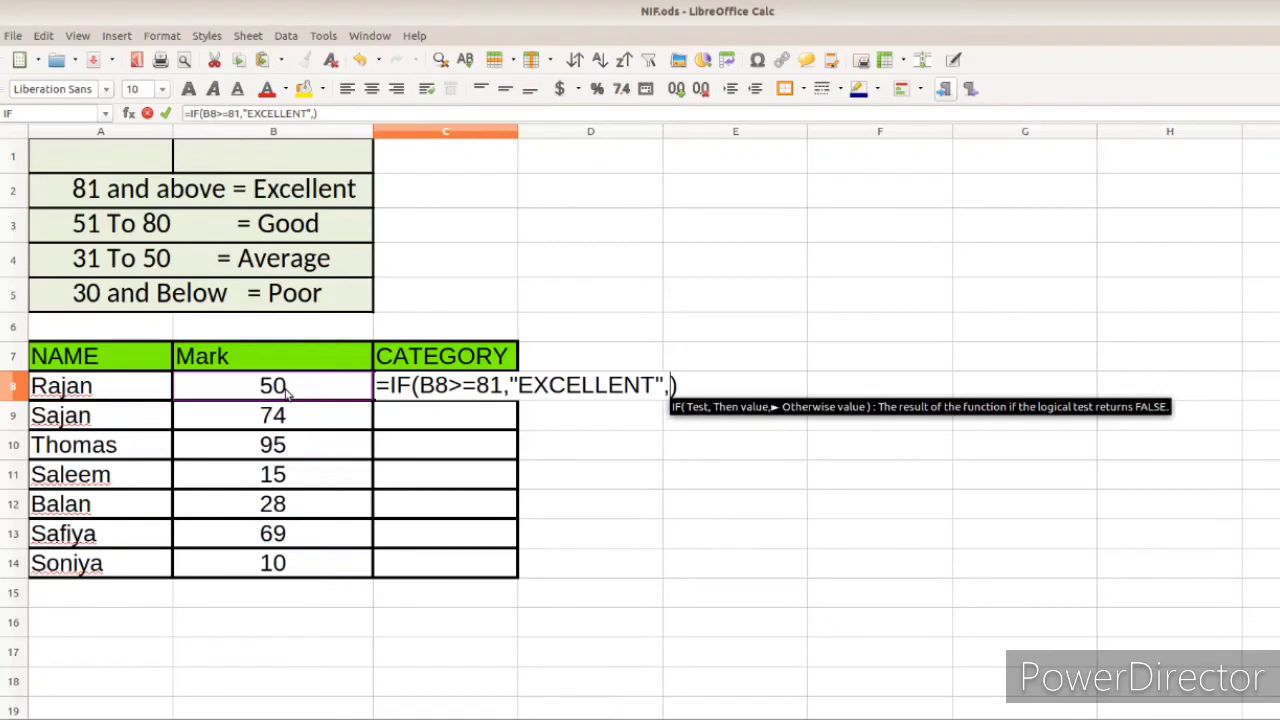
Step: Nest a second IF as the otherwise value in the C8 formula, with the test B8>=51
text(IF)
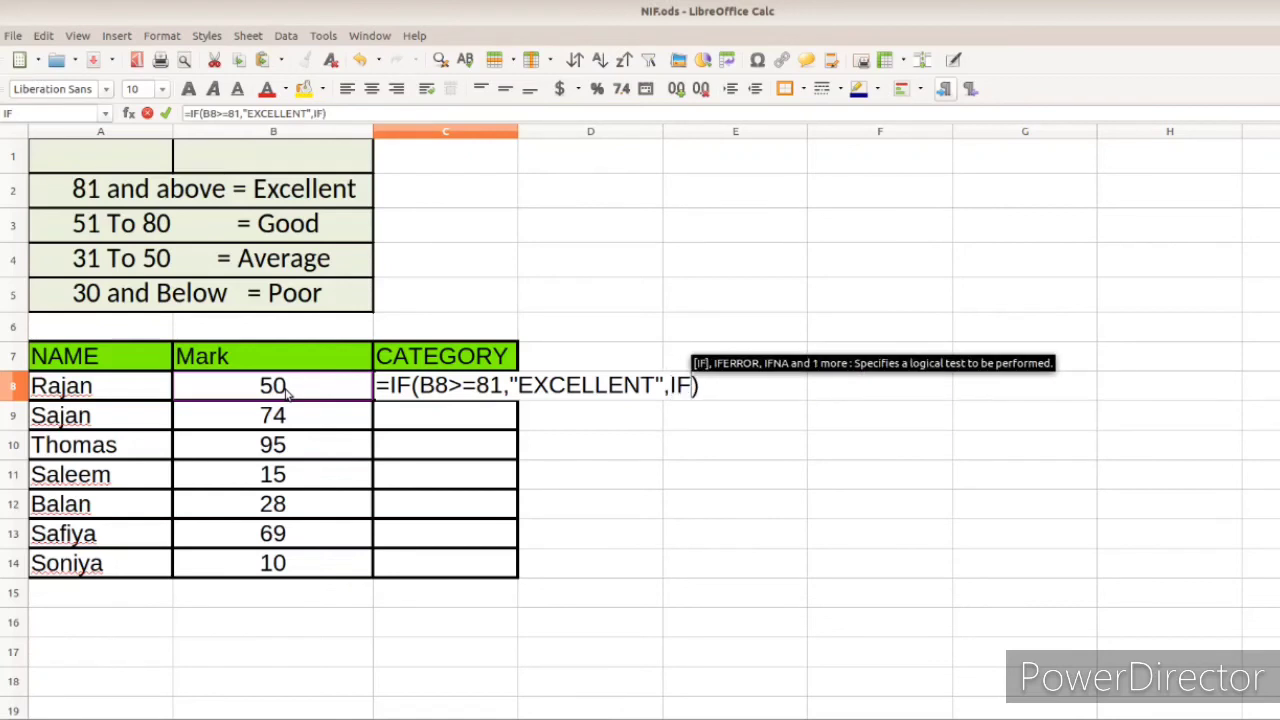
text(()
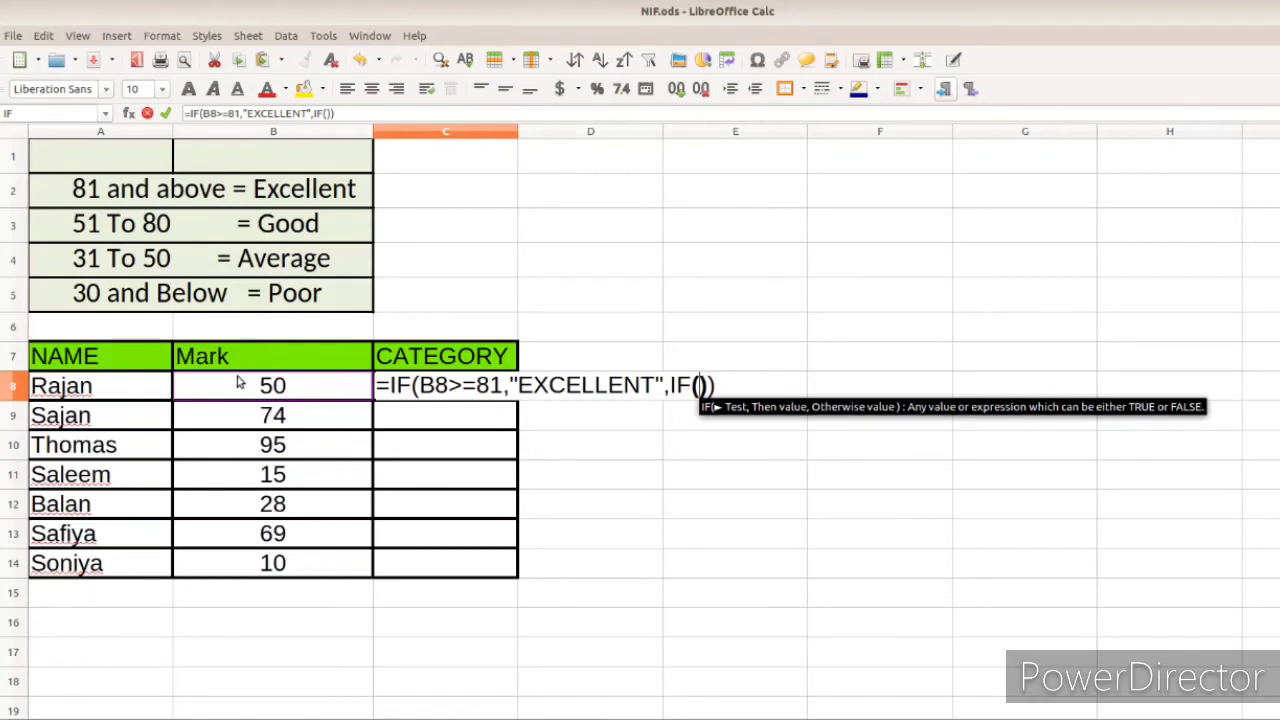
click(245, 390)
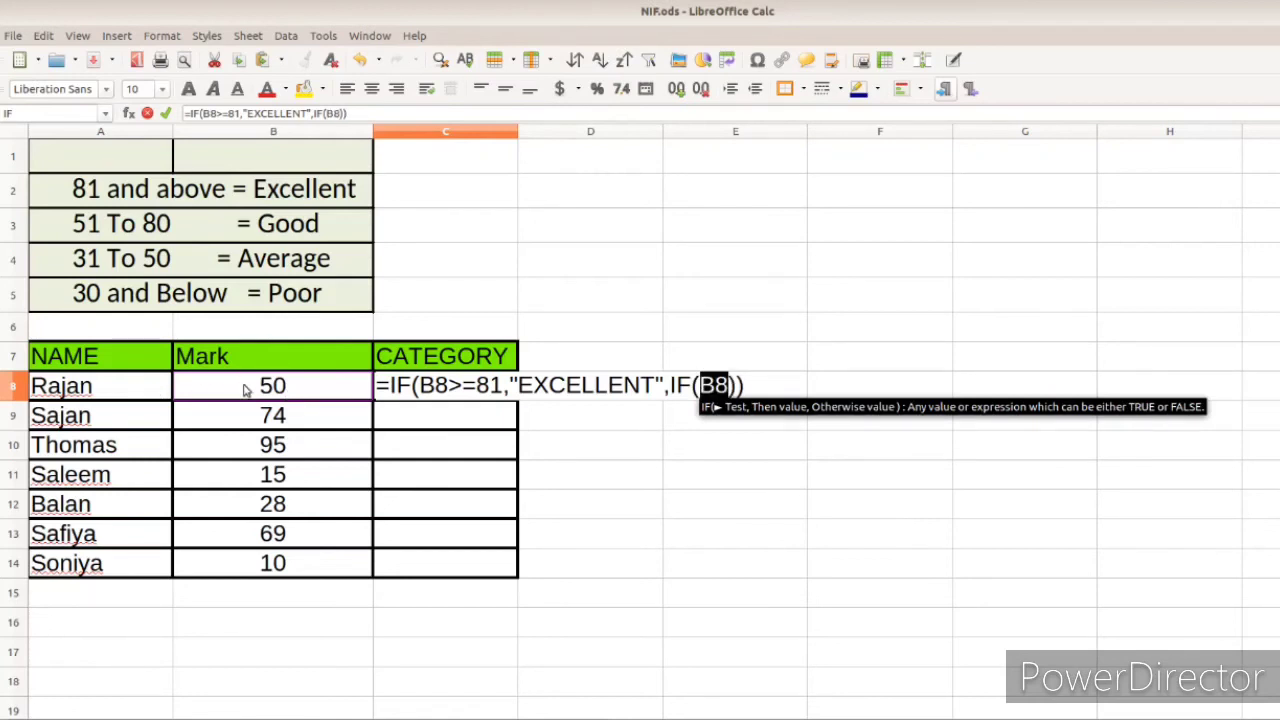
text(>=)
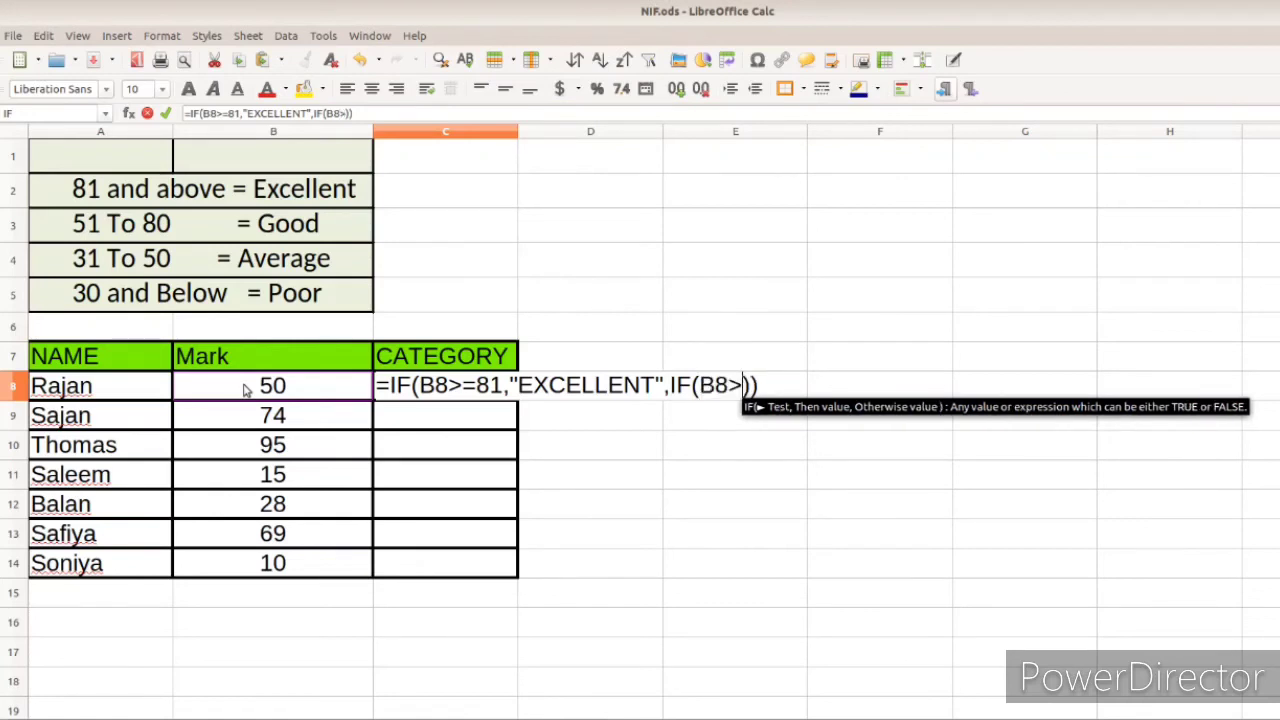
text(51)
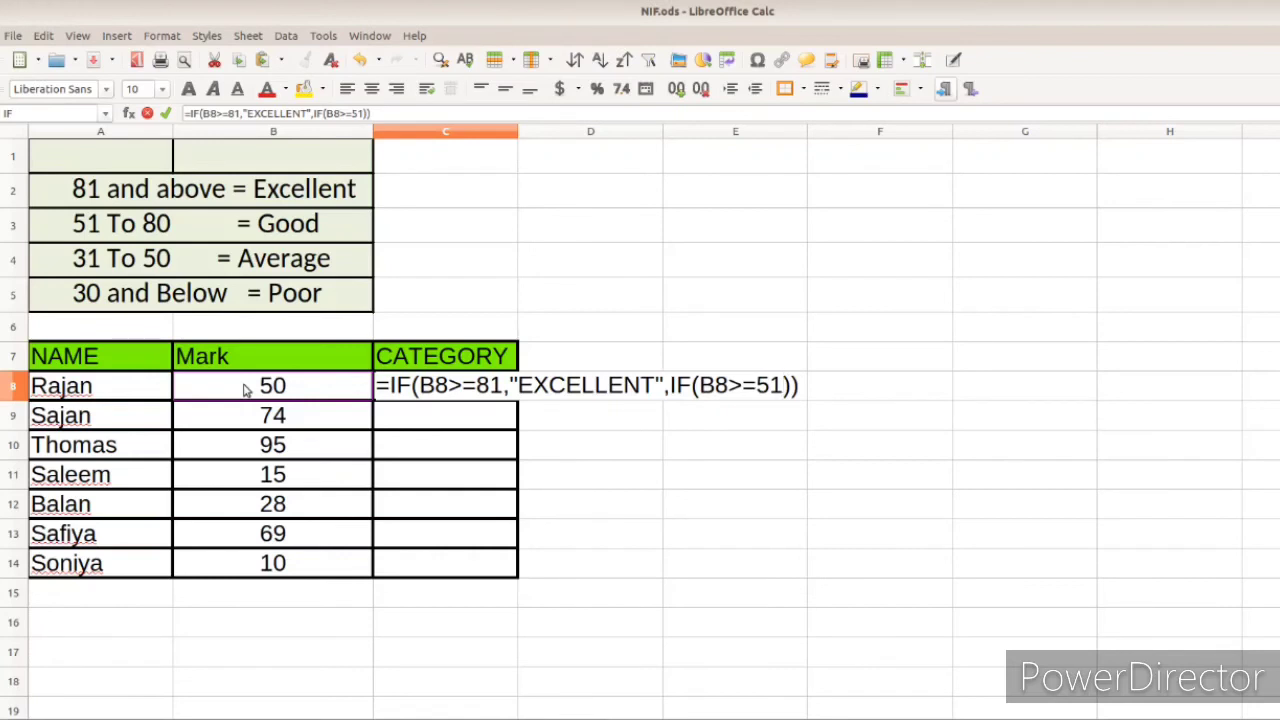
Step: Set "GOOD" as the value the second IF in C8 returns when its test is true
text(,)
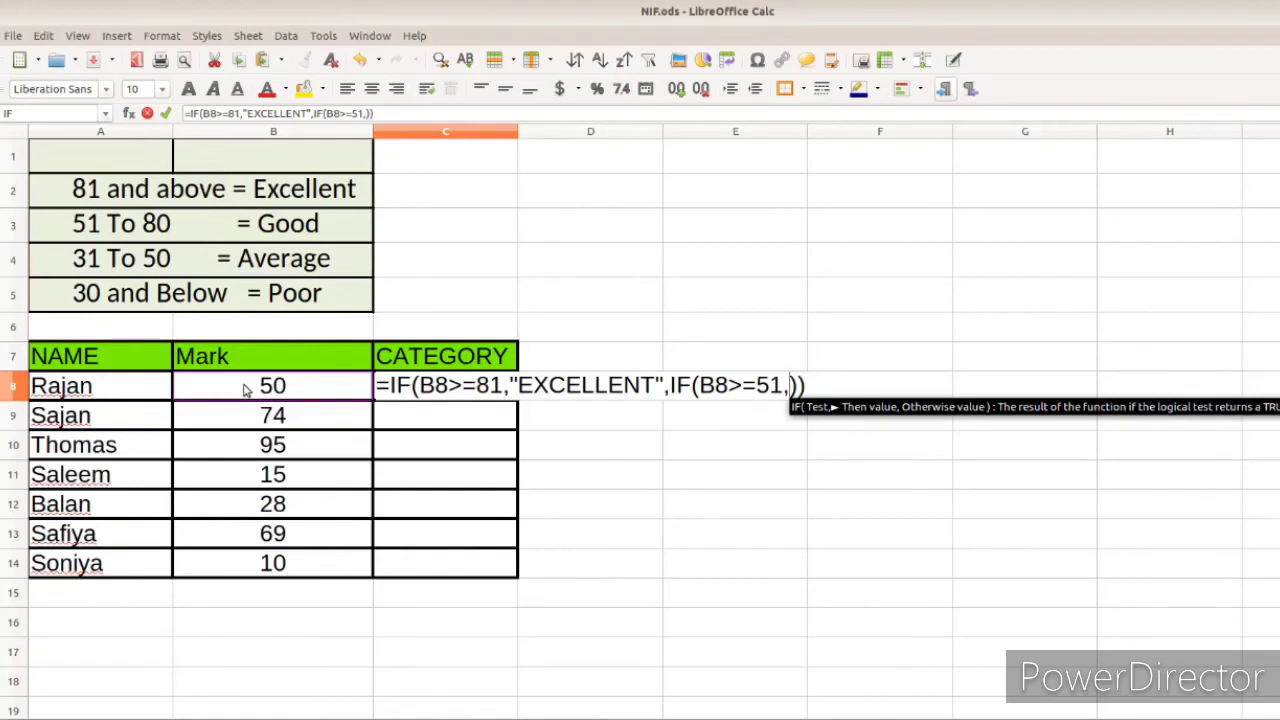
text(")
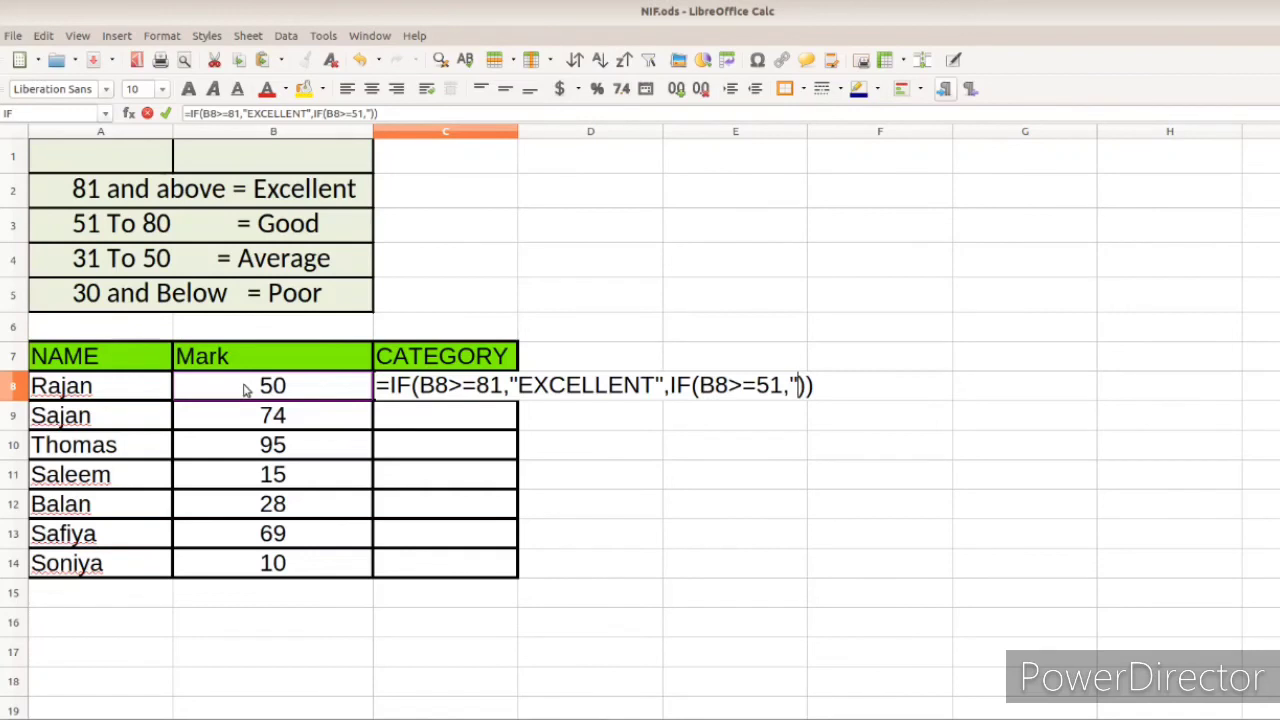
text(GOOD)
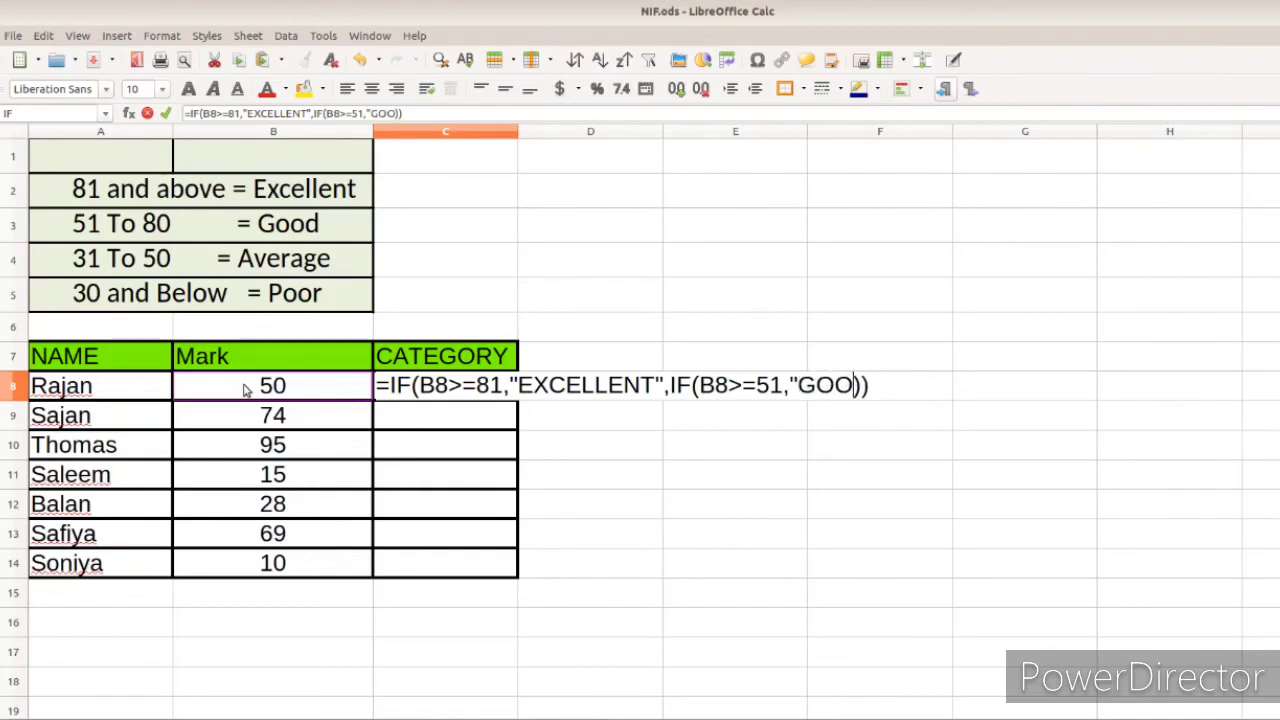
text(")
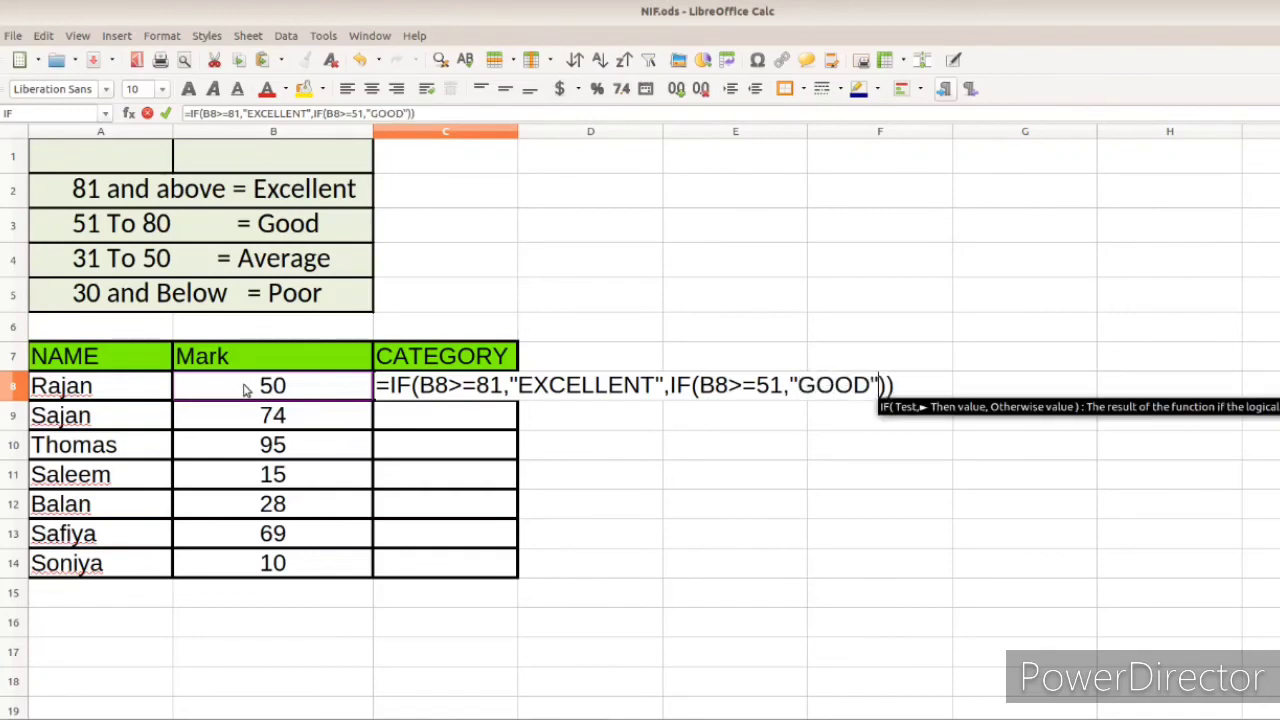
Step: Nest a third IF as the second IF's otherwise value in C8, with the test B8>=31
text(,)
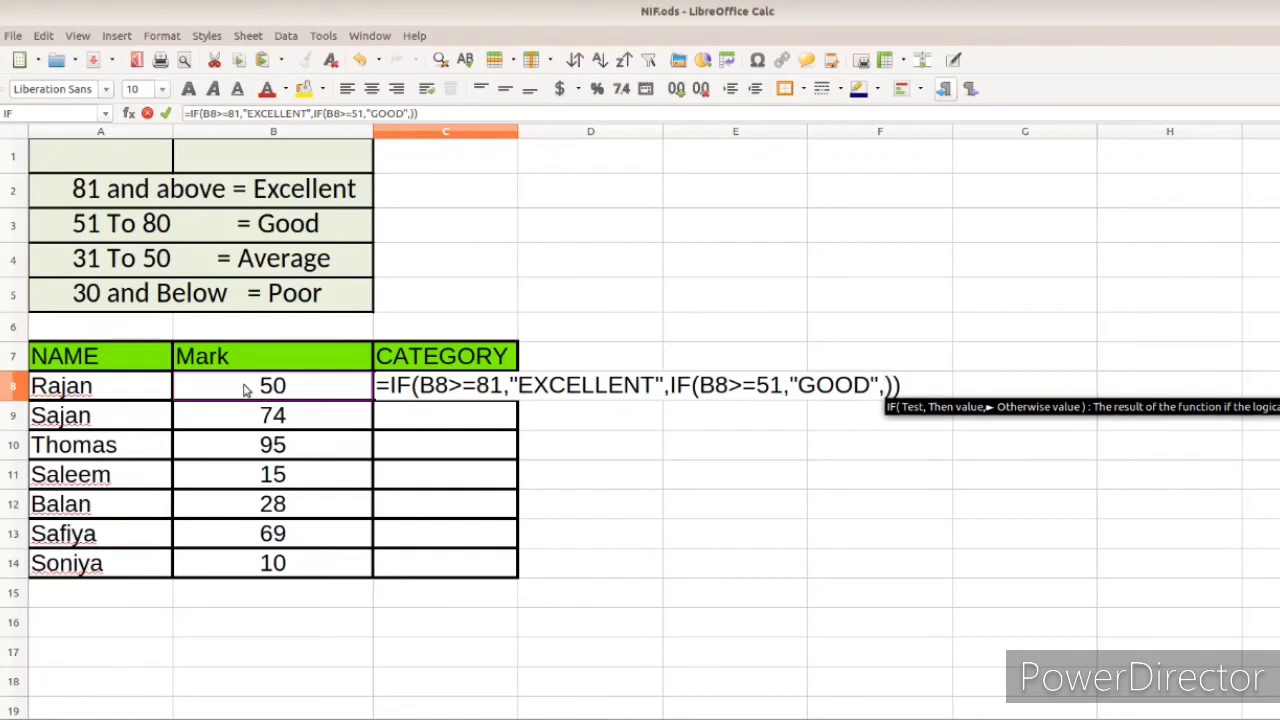
text(IF)
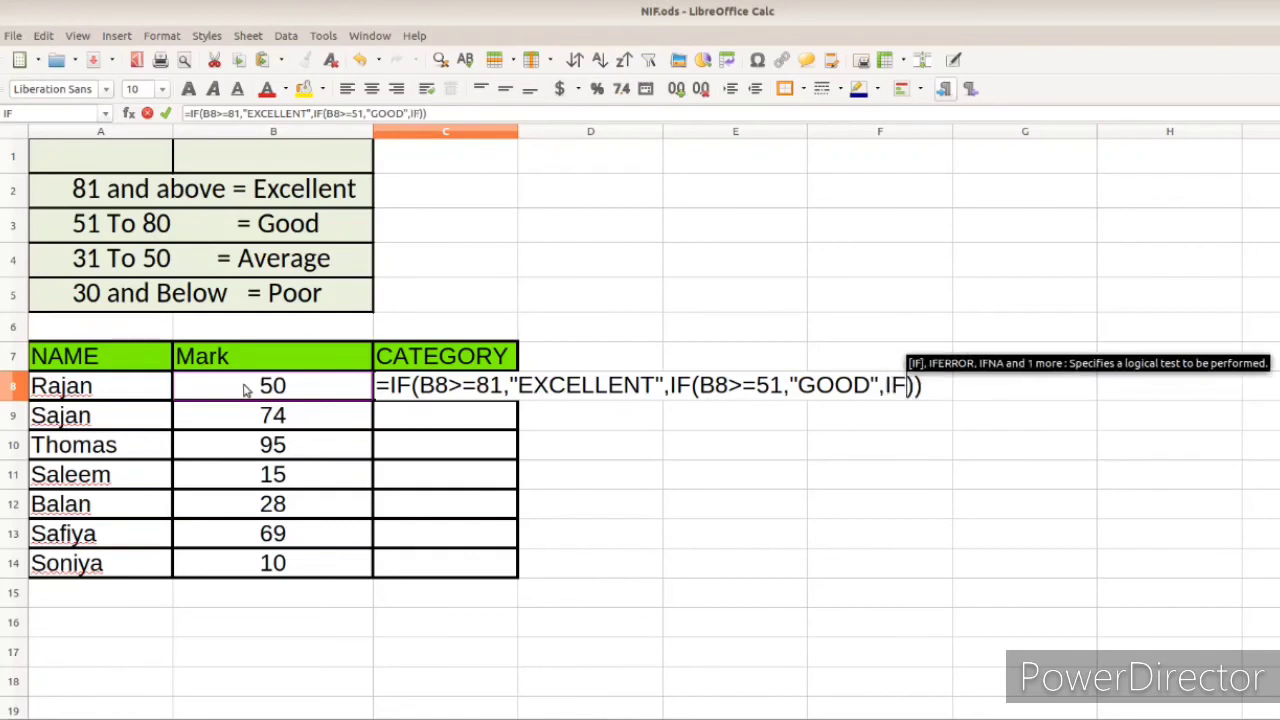
key(Return)
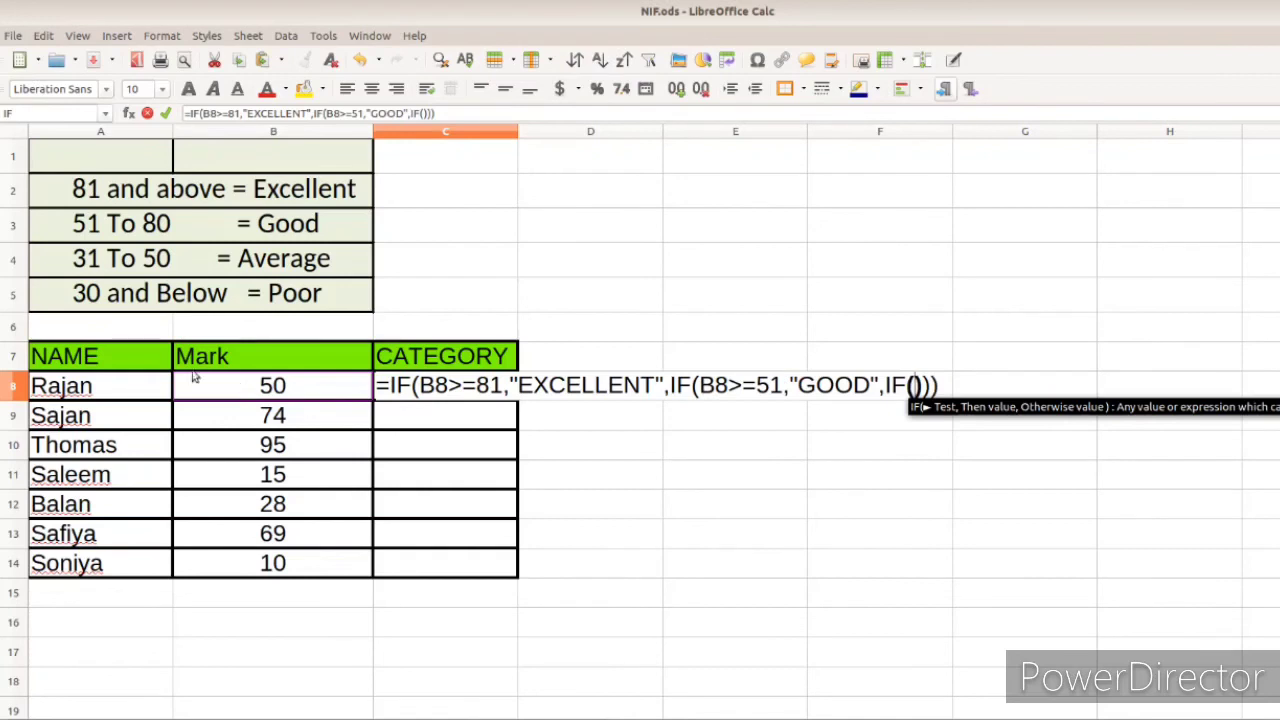
click(248, 387)
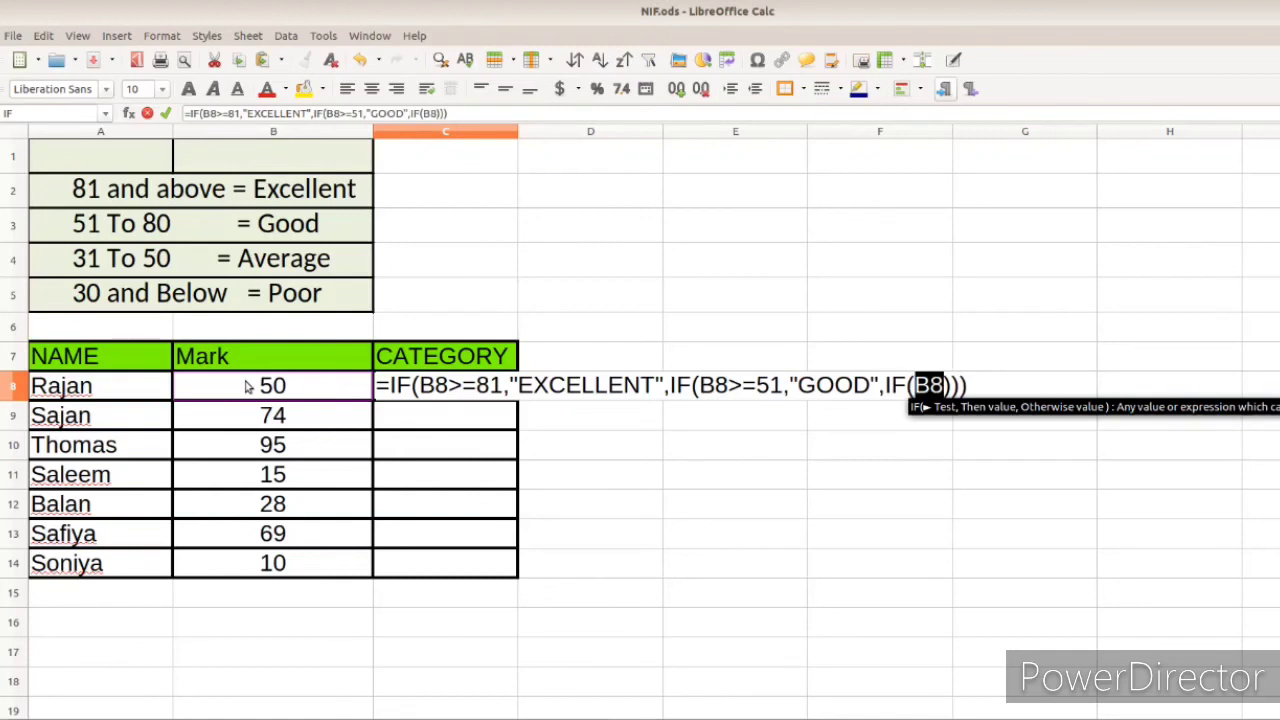
text(>=)
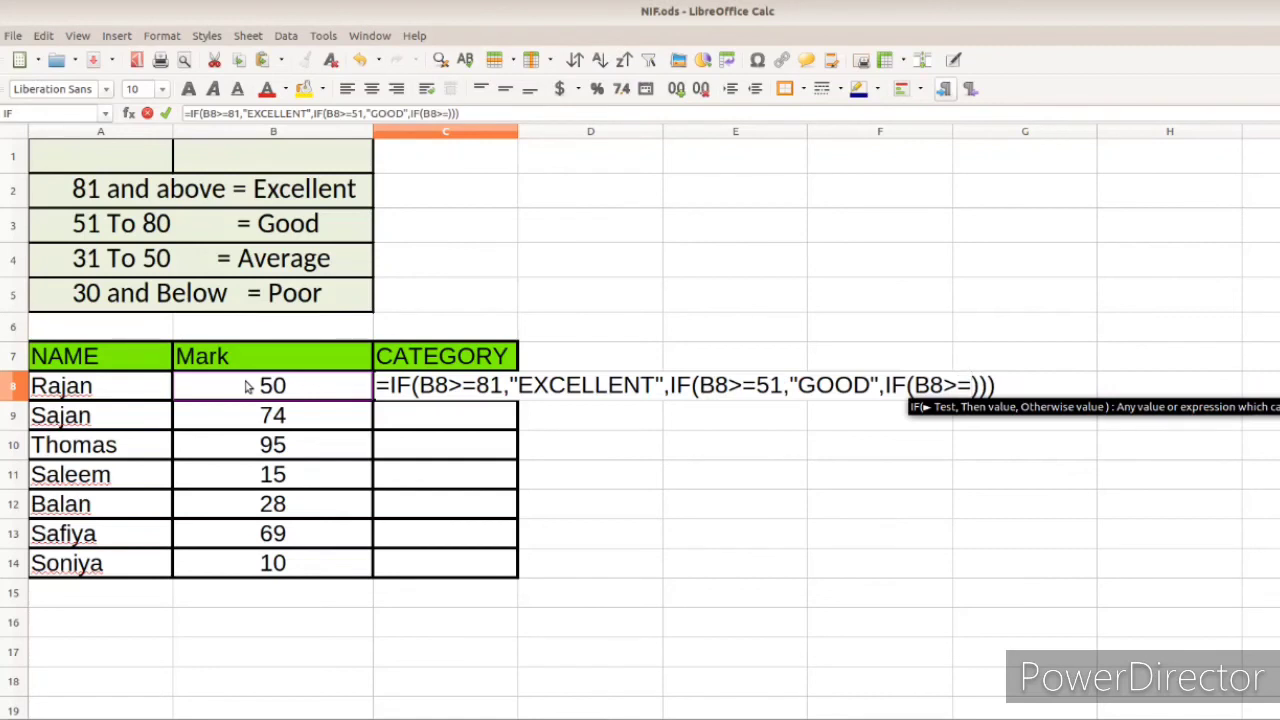
text(31)
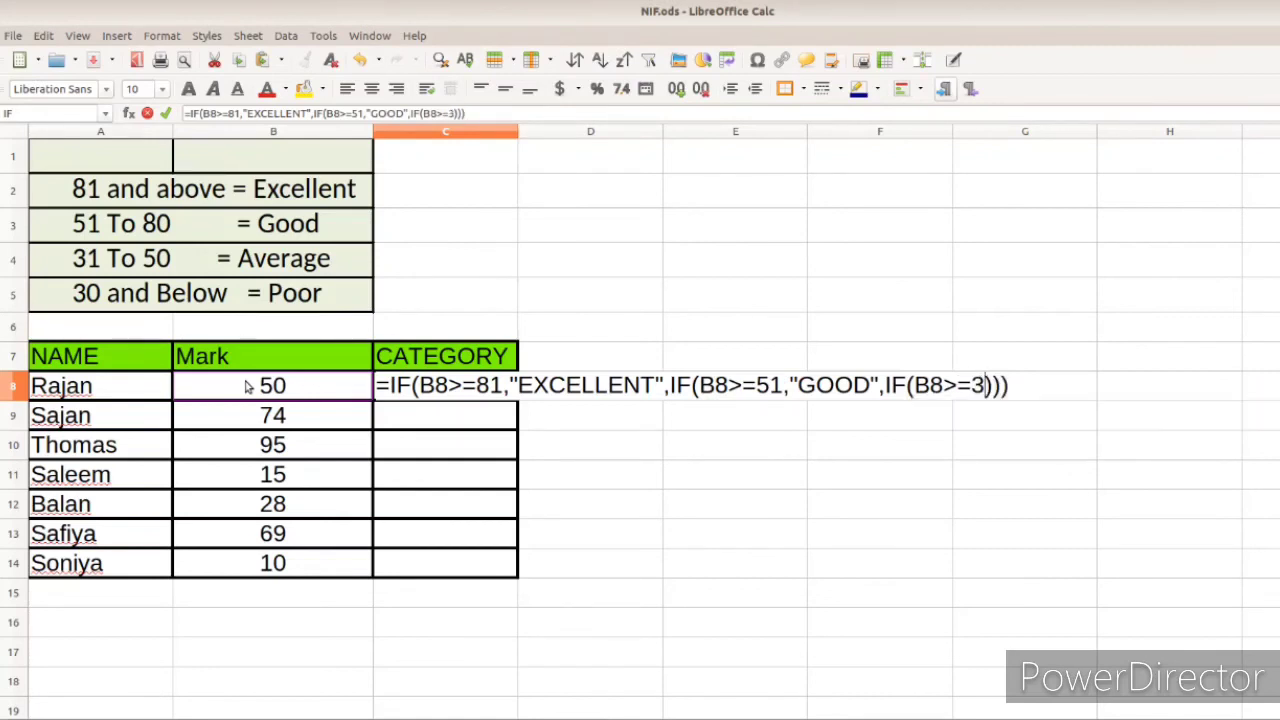
Step: Set "AVERAGE" as the value the third IF in C8 returns when its test is true, correcting its spelling
text(,)
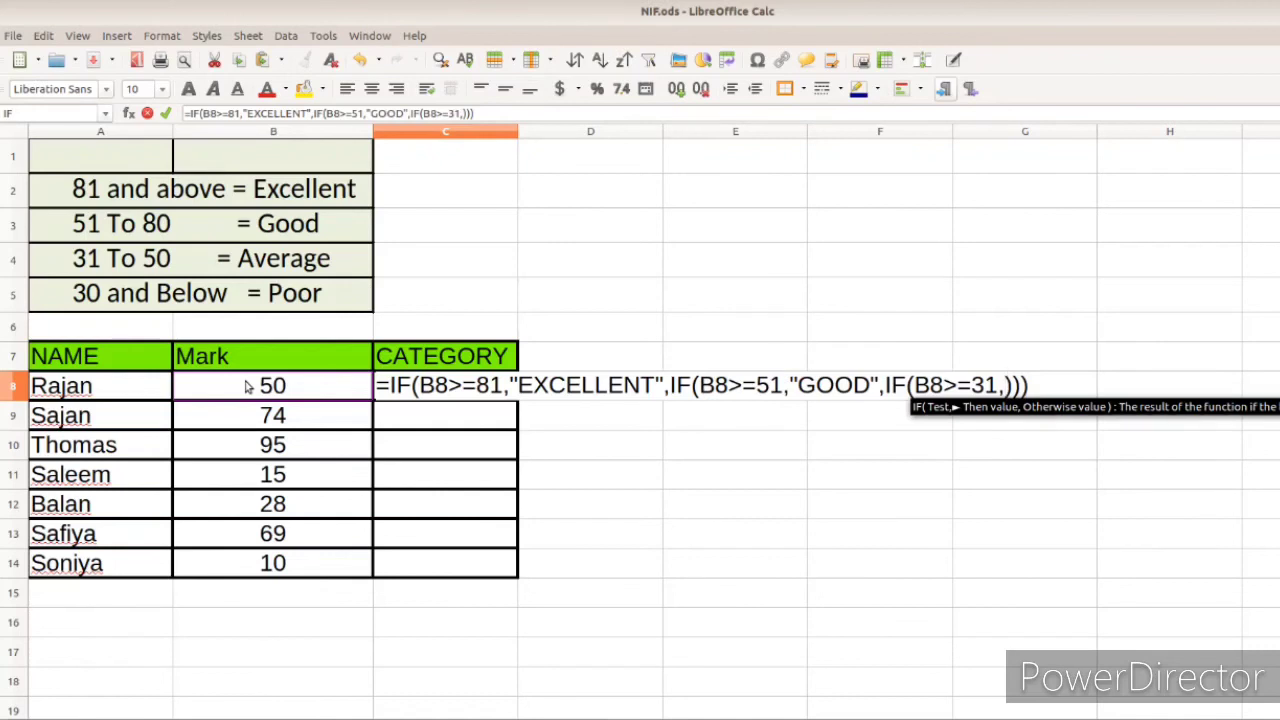
text(")
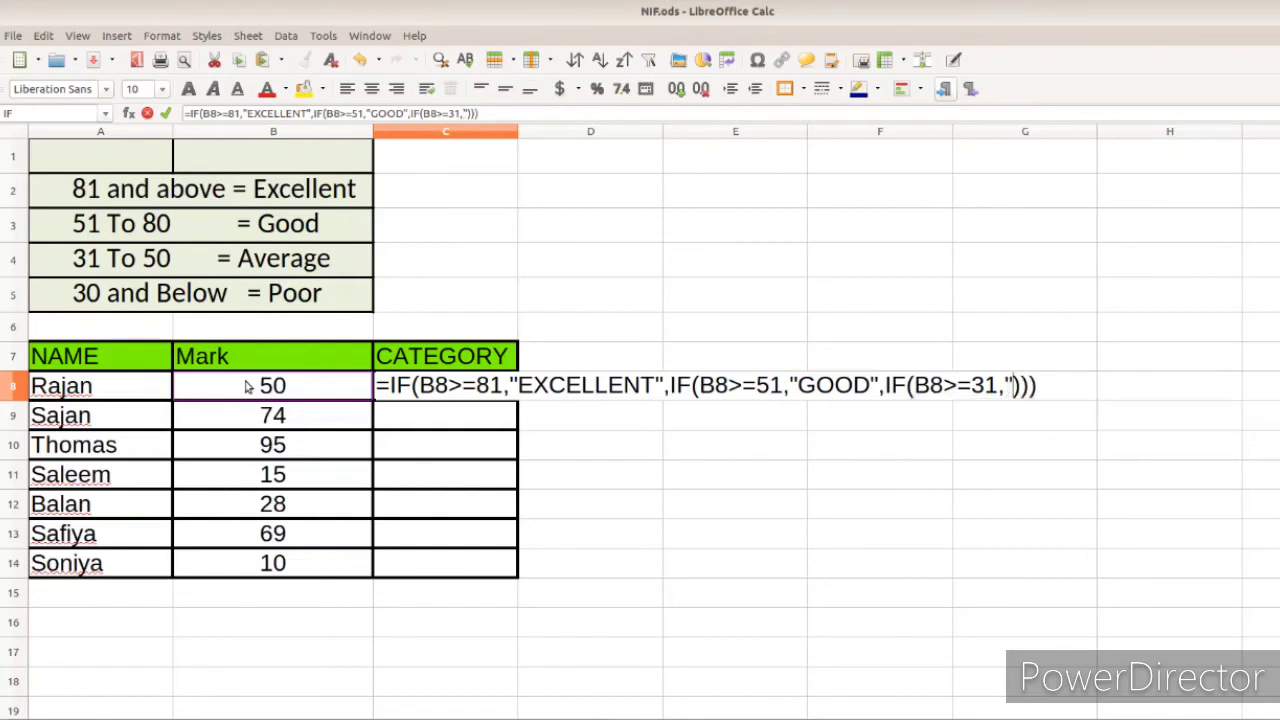
text(AV)
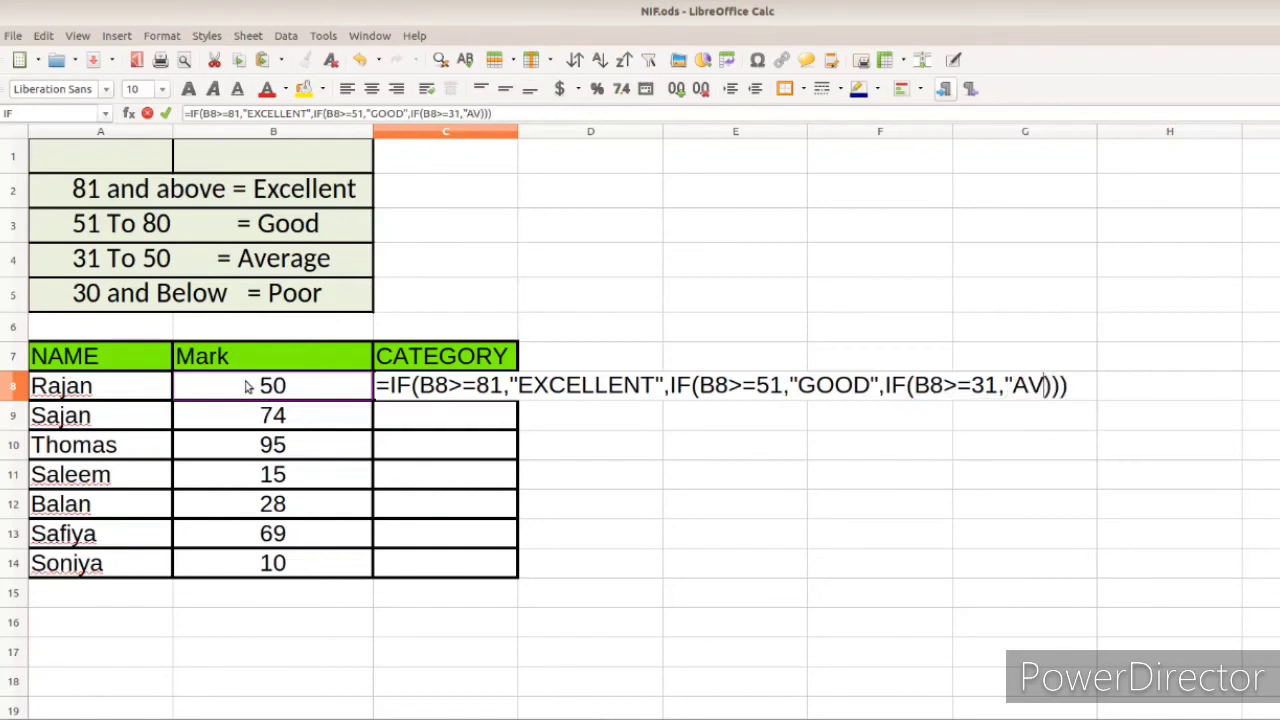
text(RAGE)
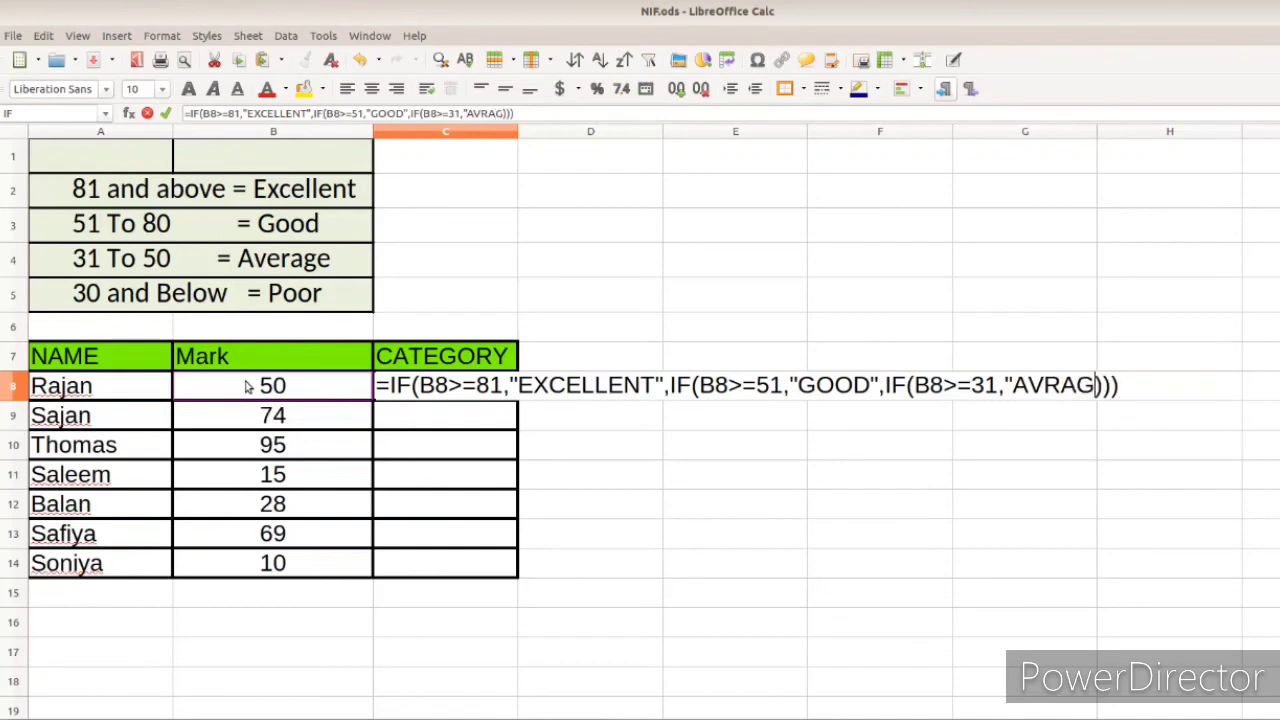
text(")
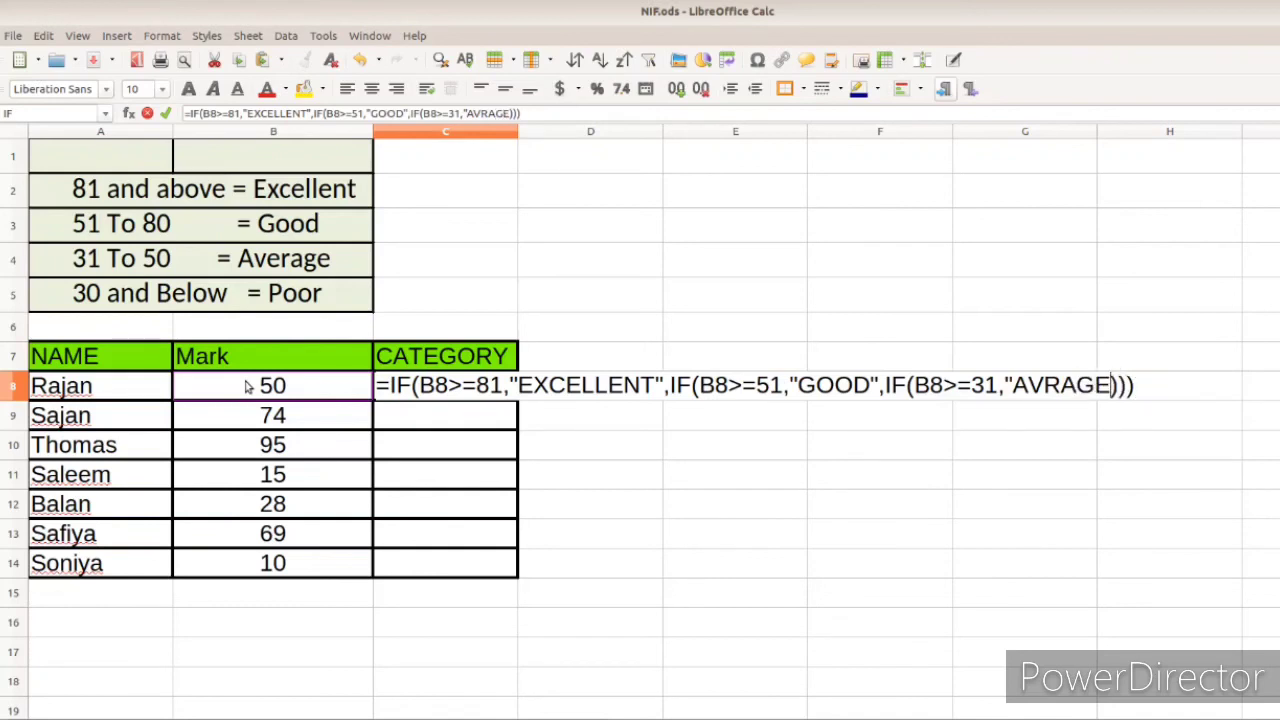
click(1046, 385)
text(E)
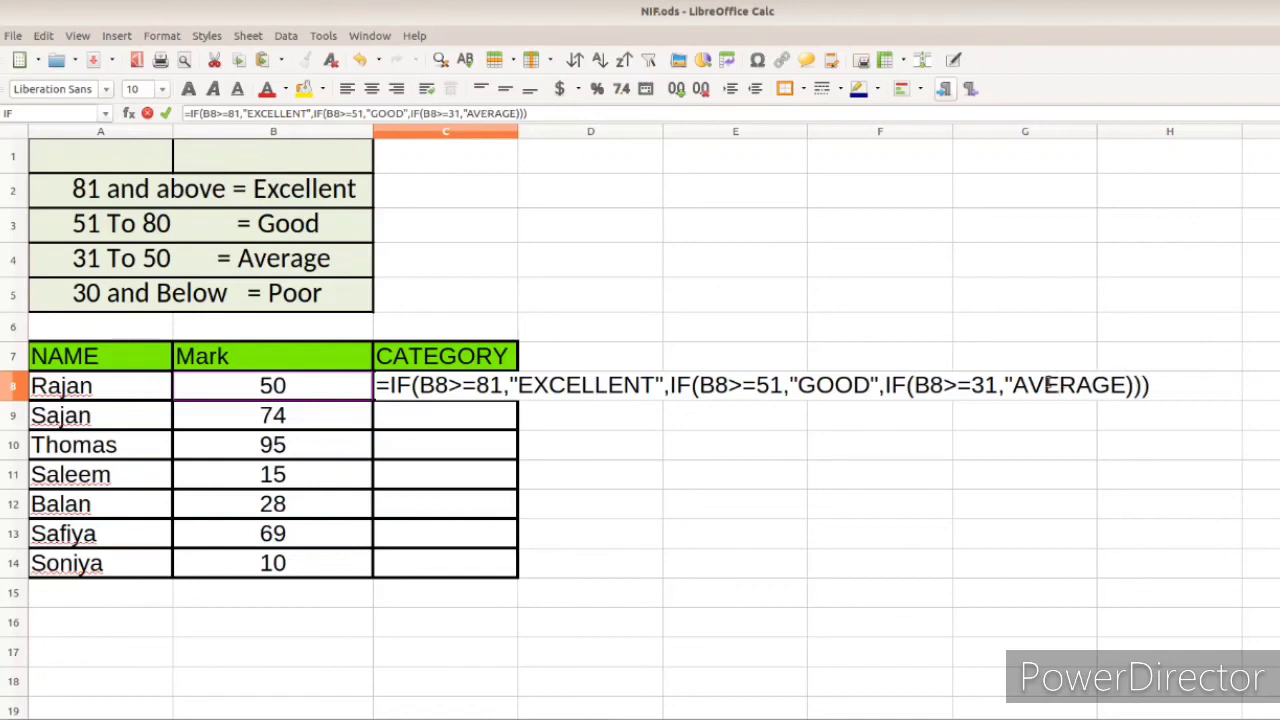
click(1126, 384)
text("GOOD")
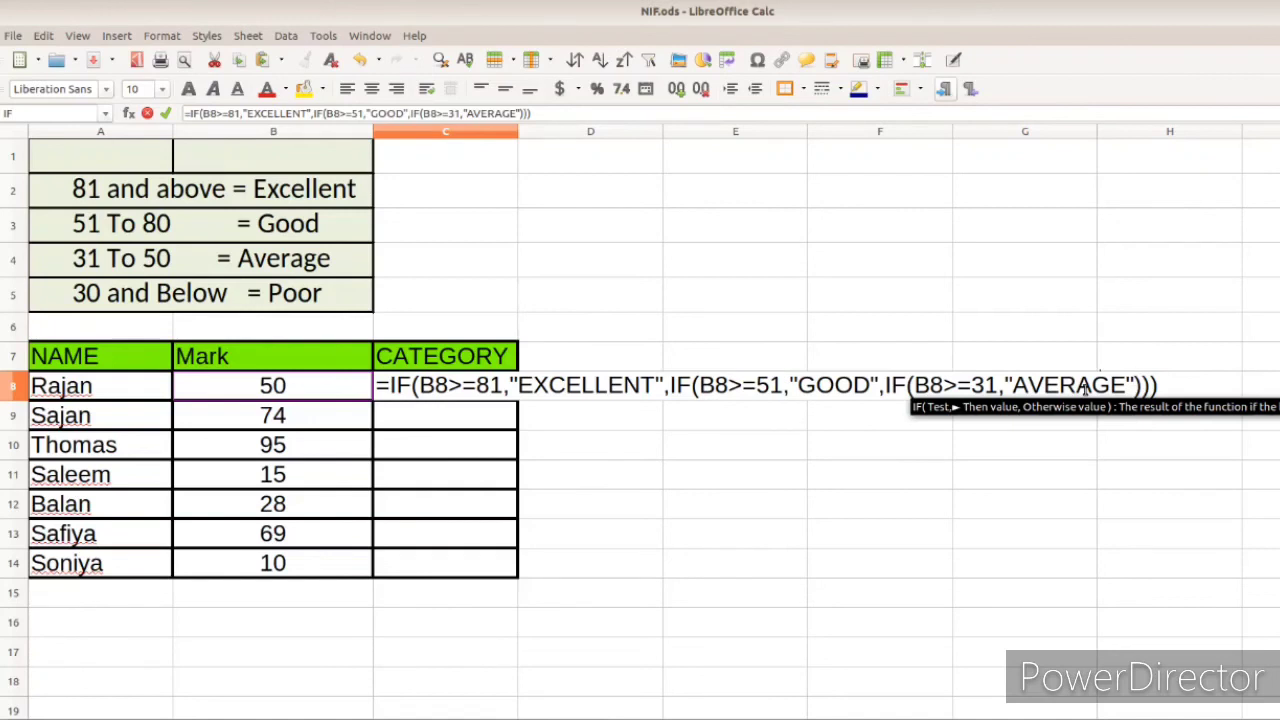
text(,)
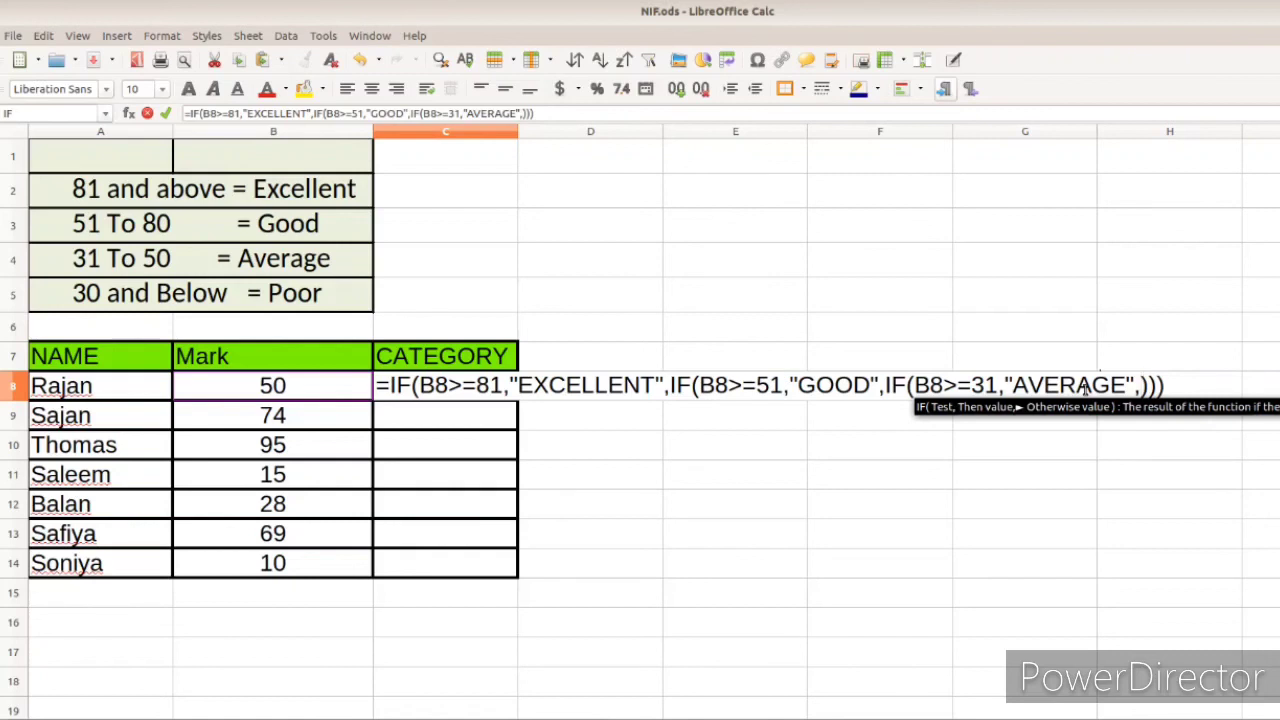
Step: Set "POOR" as the third IF's otherwise value in C8 and enter the completed nested formula
text("POO)
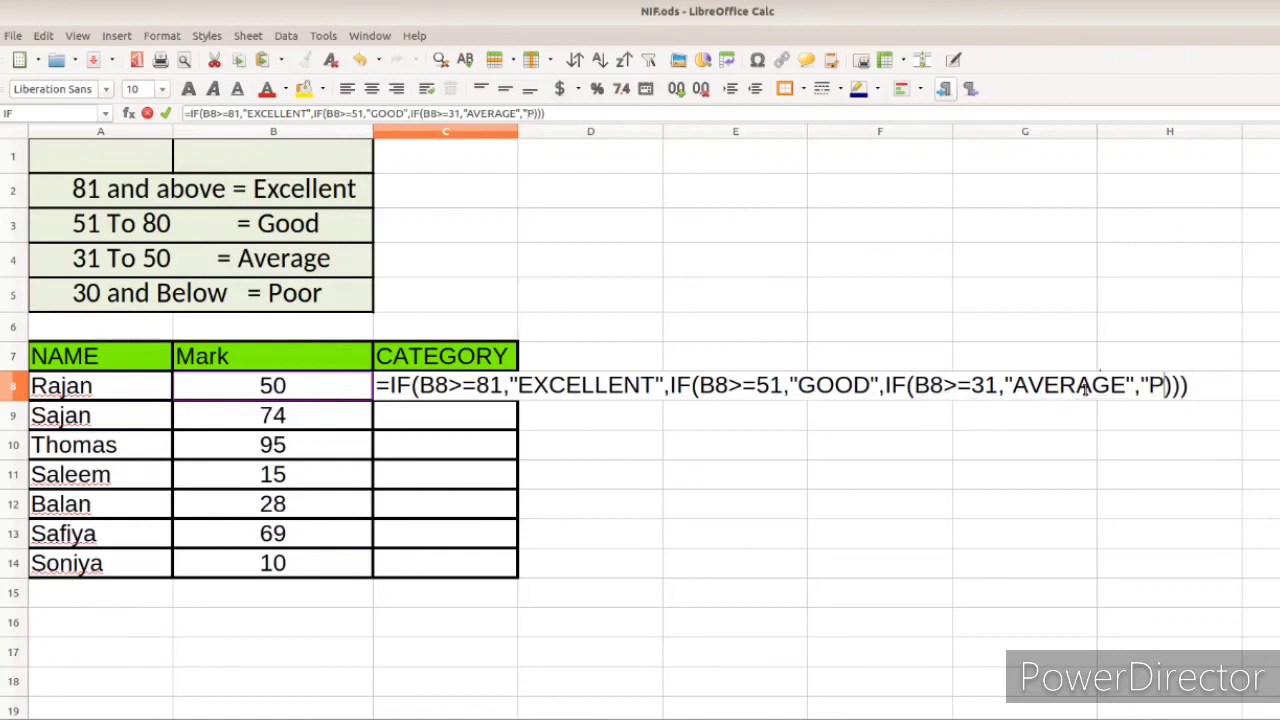
text(R")
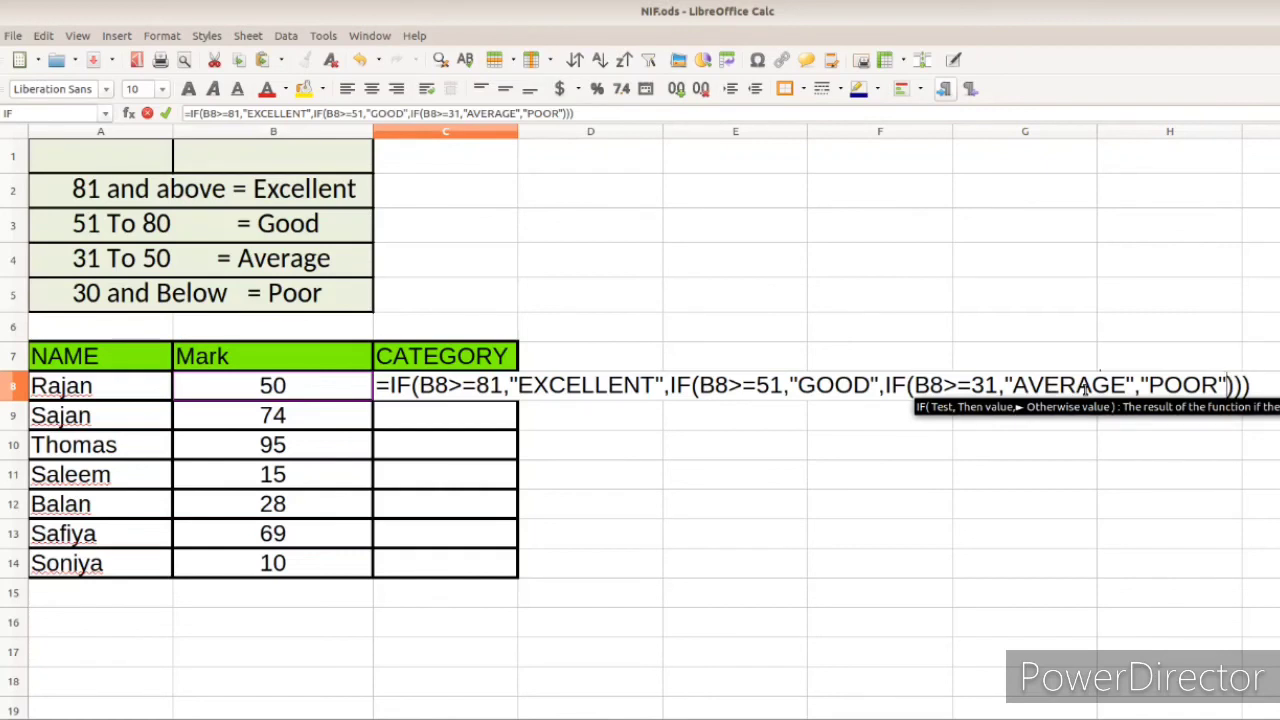
key(Return)
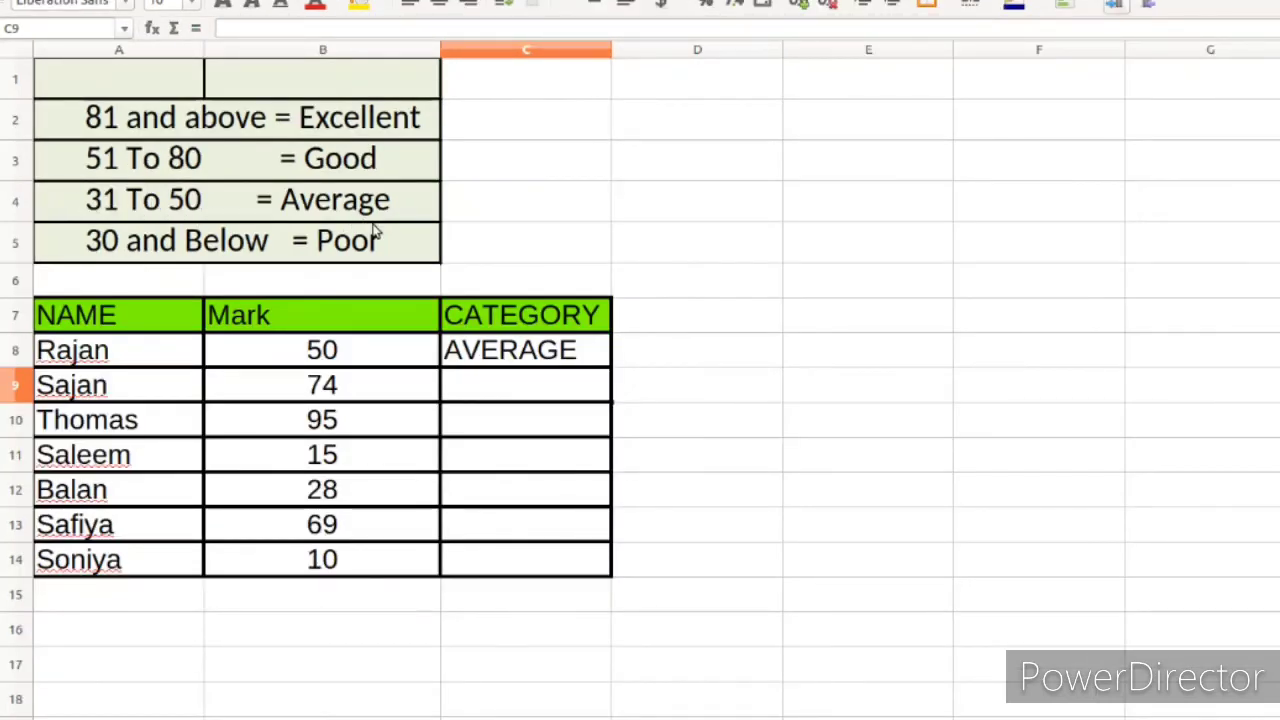
Step: Fill the nested IF formula from C8 down through C14 to categorise the remaining students, then deselect the range
click(552, 355)
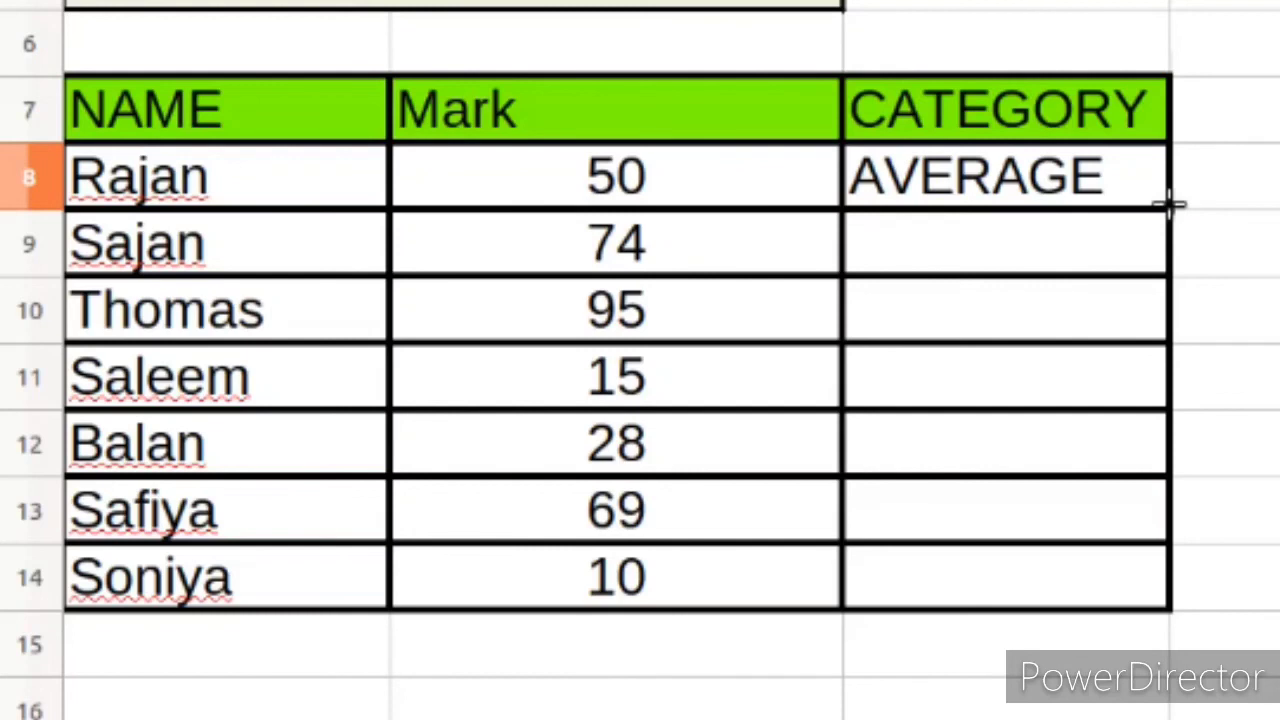
drag(1170, 205, 1170, 600)
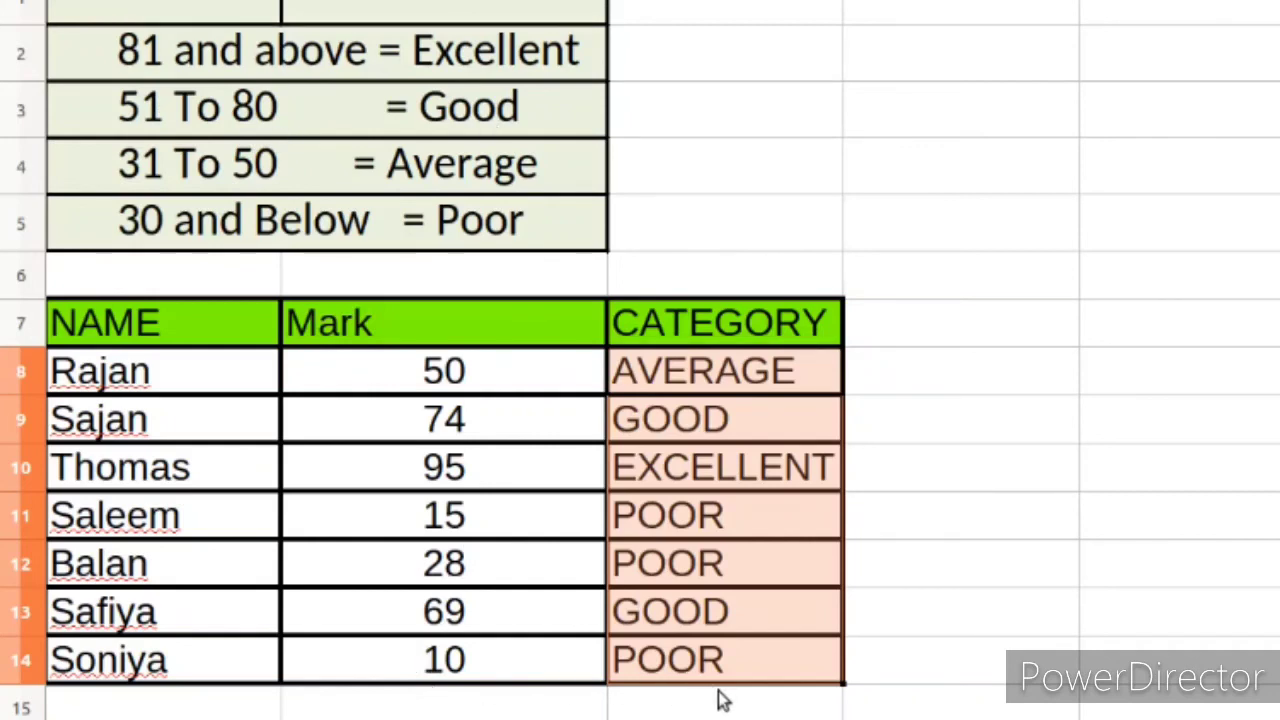
key(ctrl+Home)
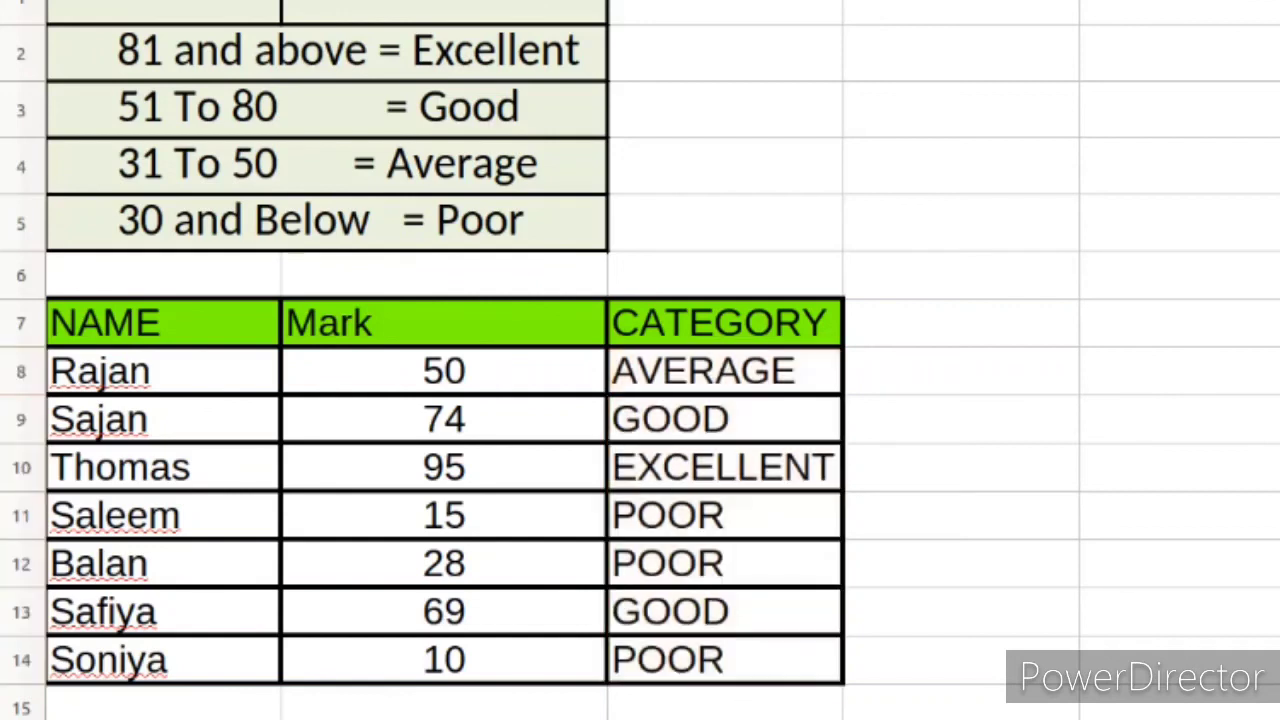